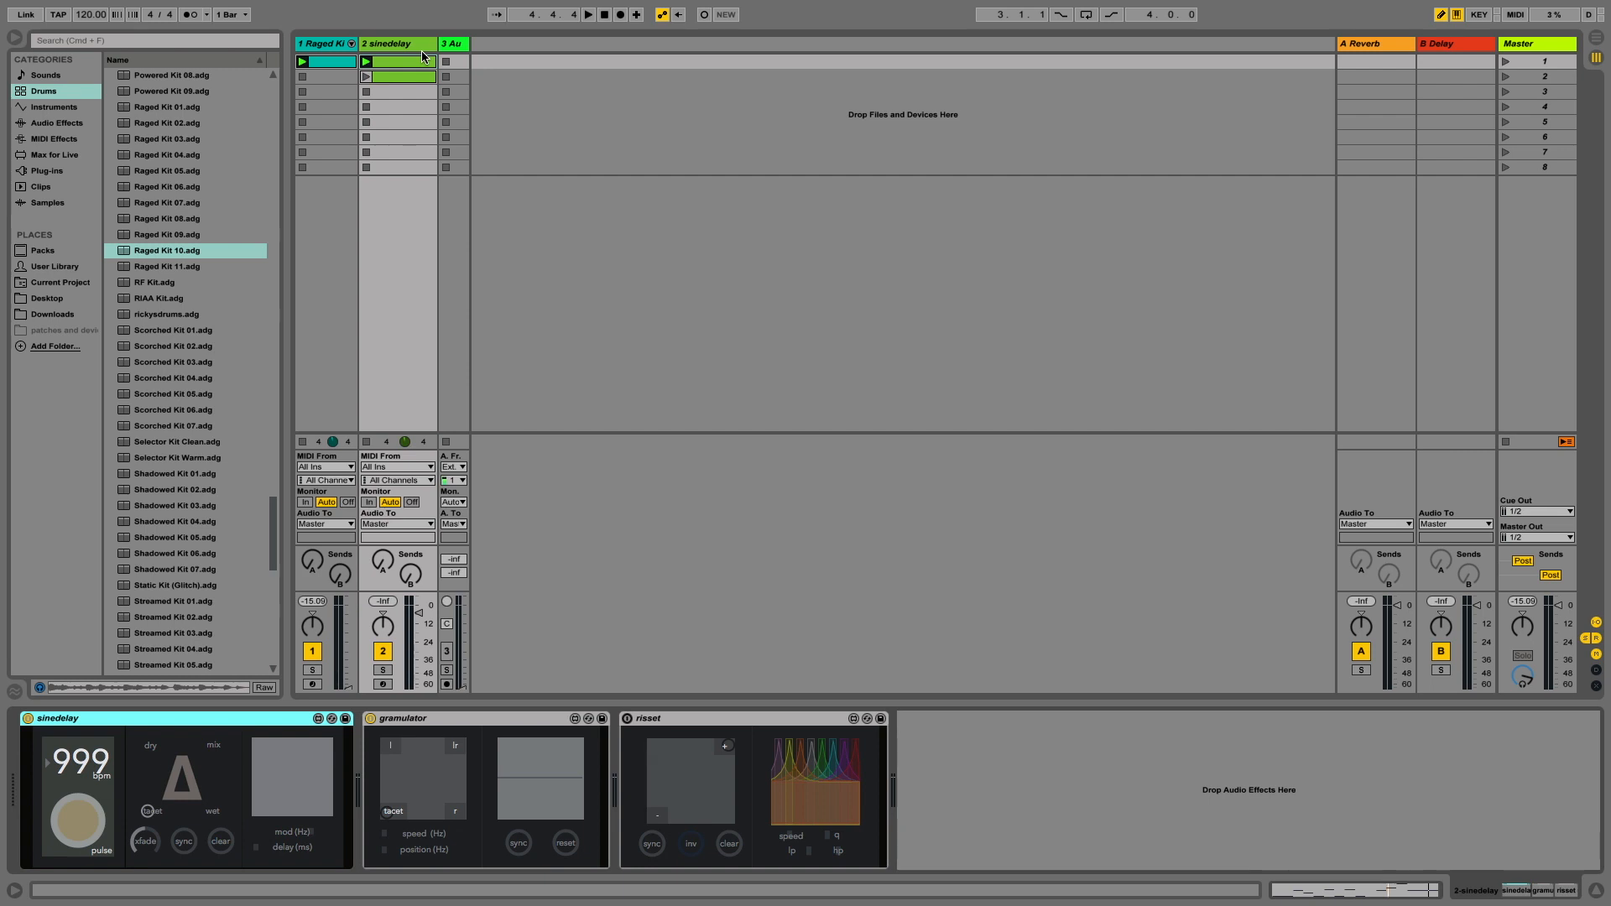
# Set the sinedelay tempo to 907 bpm and move its mix pad point from tacet to the centre
pyautogui.moveTo(86, 755); pyautogui.dragTo(89, 798)
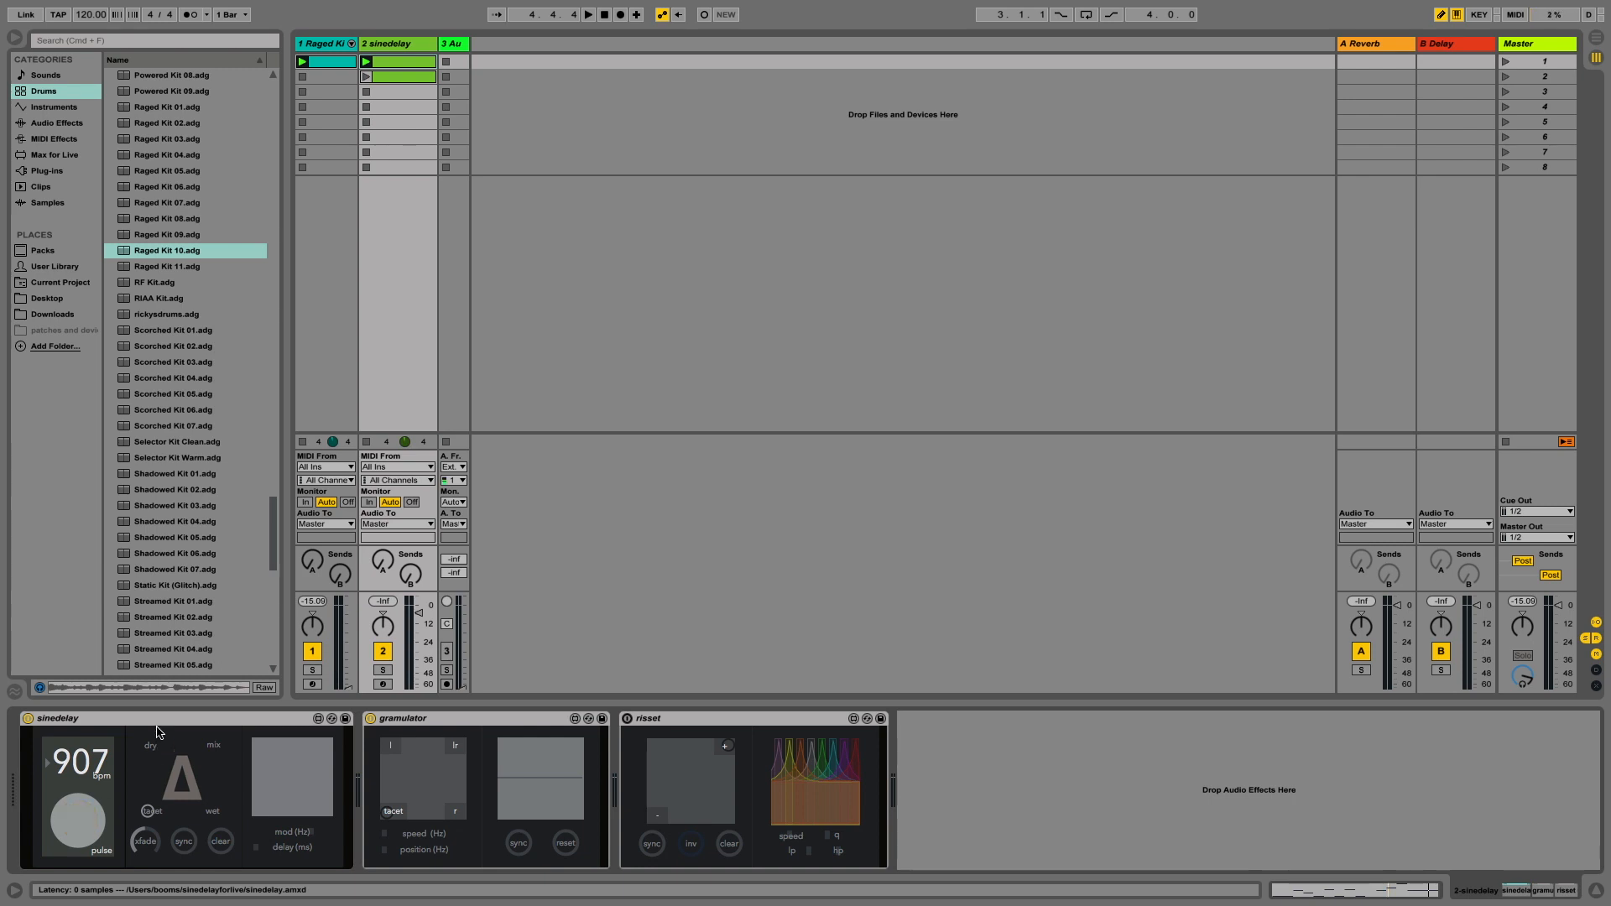
pyautogui.moveTo(149, 812); pyautogui.dragTo(185, 780)
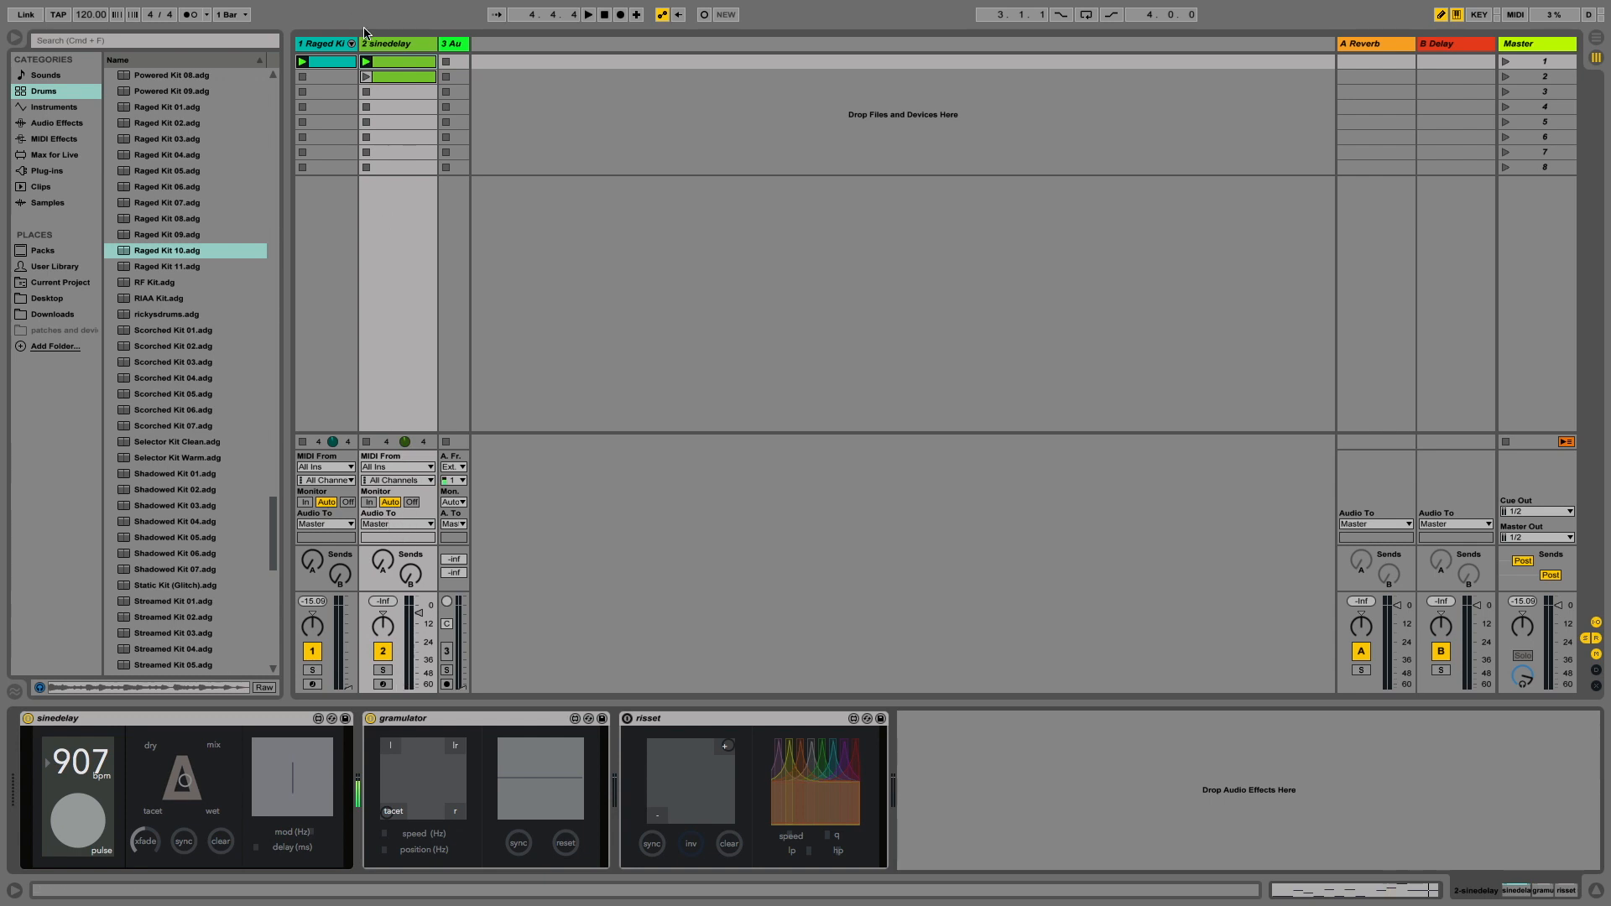
# Open the first clip on the sinedelay track, start its playback and return to the track's device chain
pyautogui.doubleClick(376, 65)
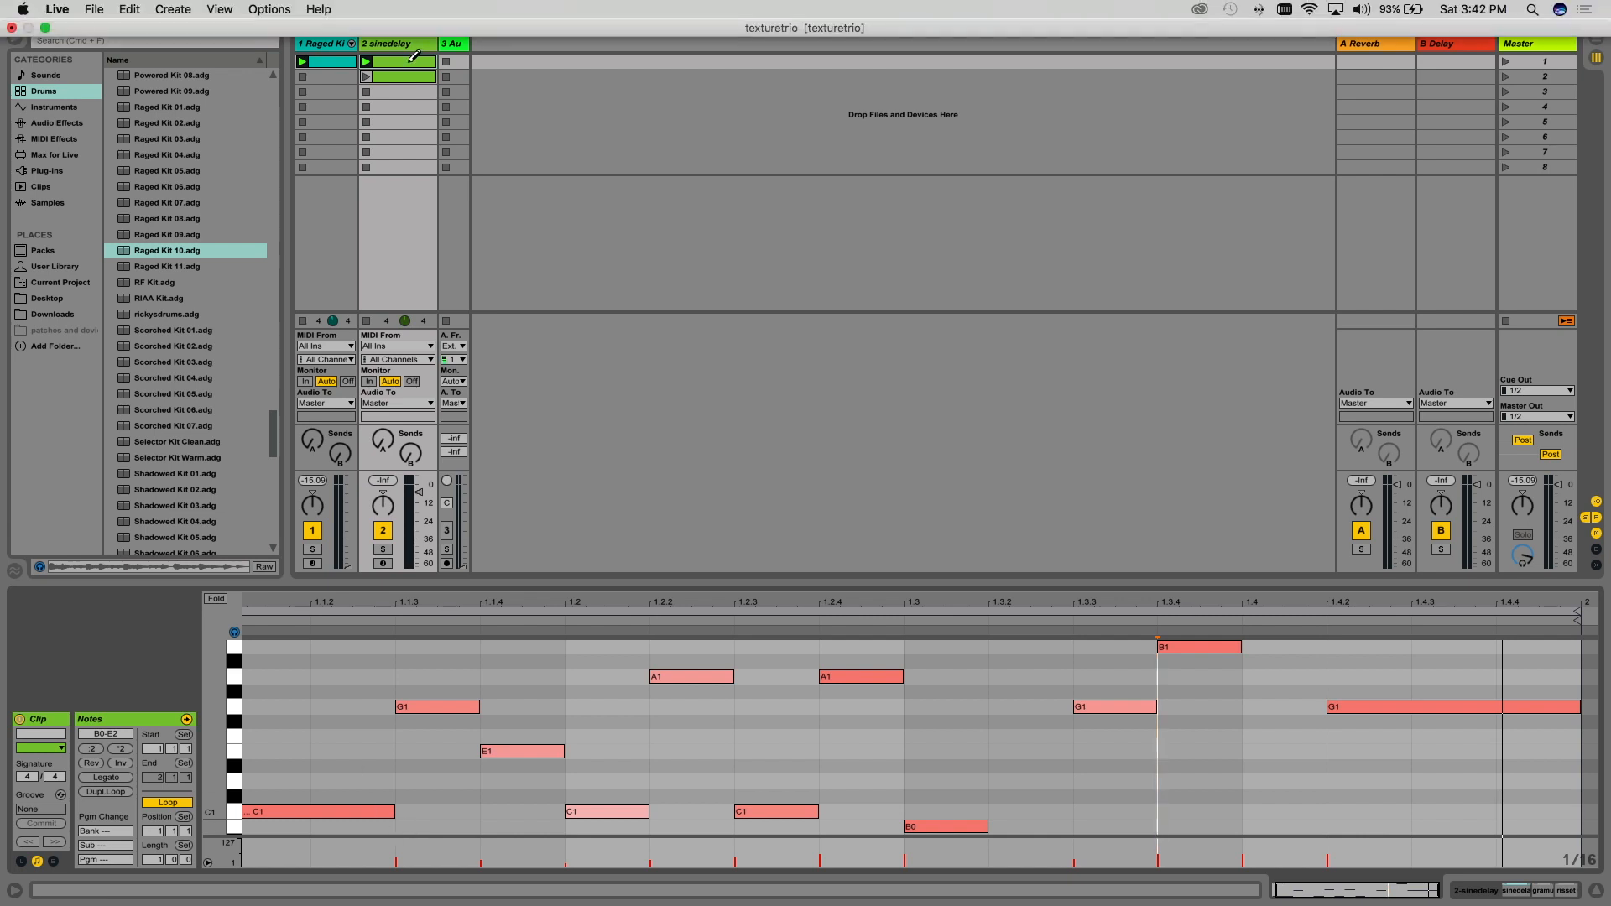
pyautogui.click(367, 62)
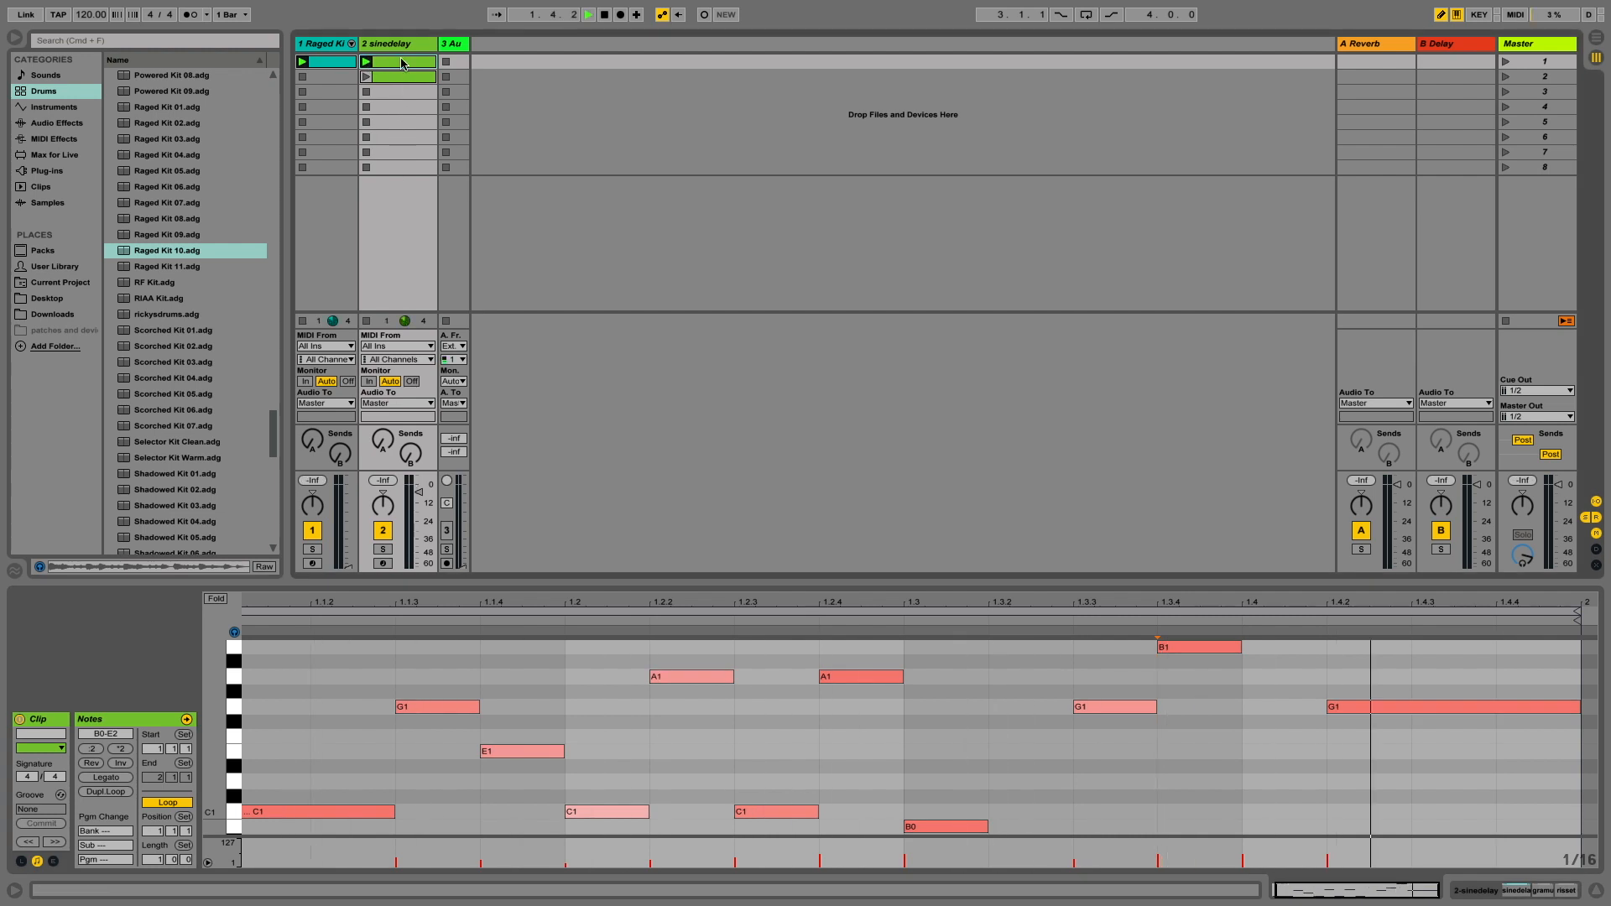
pyautogui.hotkey('shift', 'Tab')
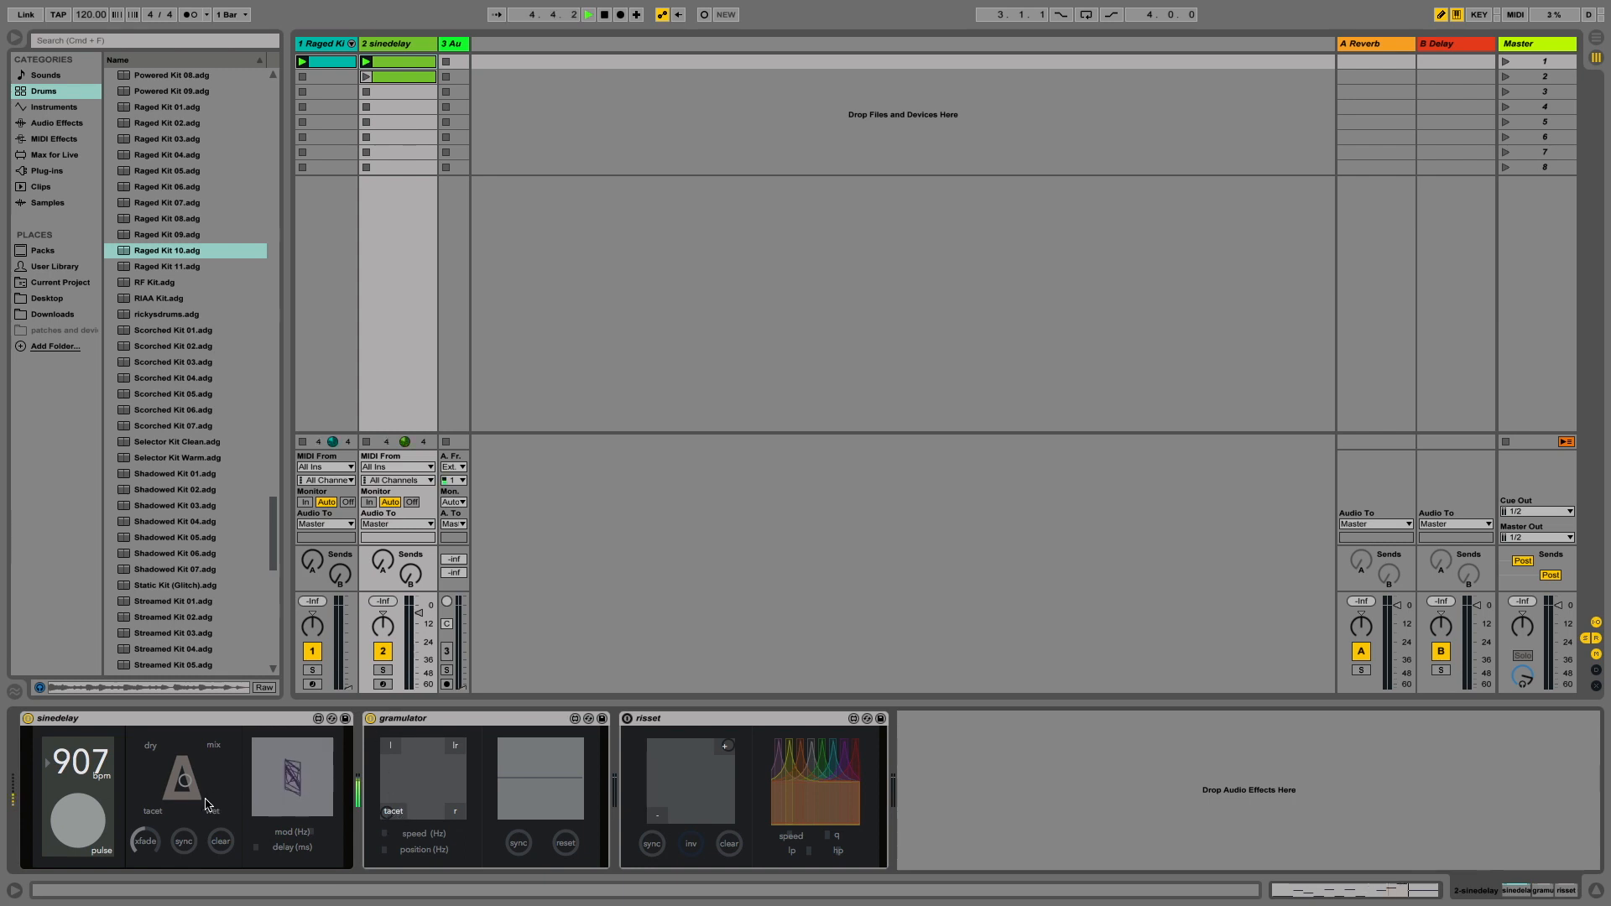
# Move the sinedelay pad point to tacet and up to dry, and lower the sinedelay track volume to -37.0 dB
pyautogui.moveTo(183, 783); pyautogui.dragTo(148, 811)
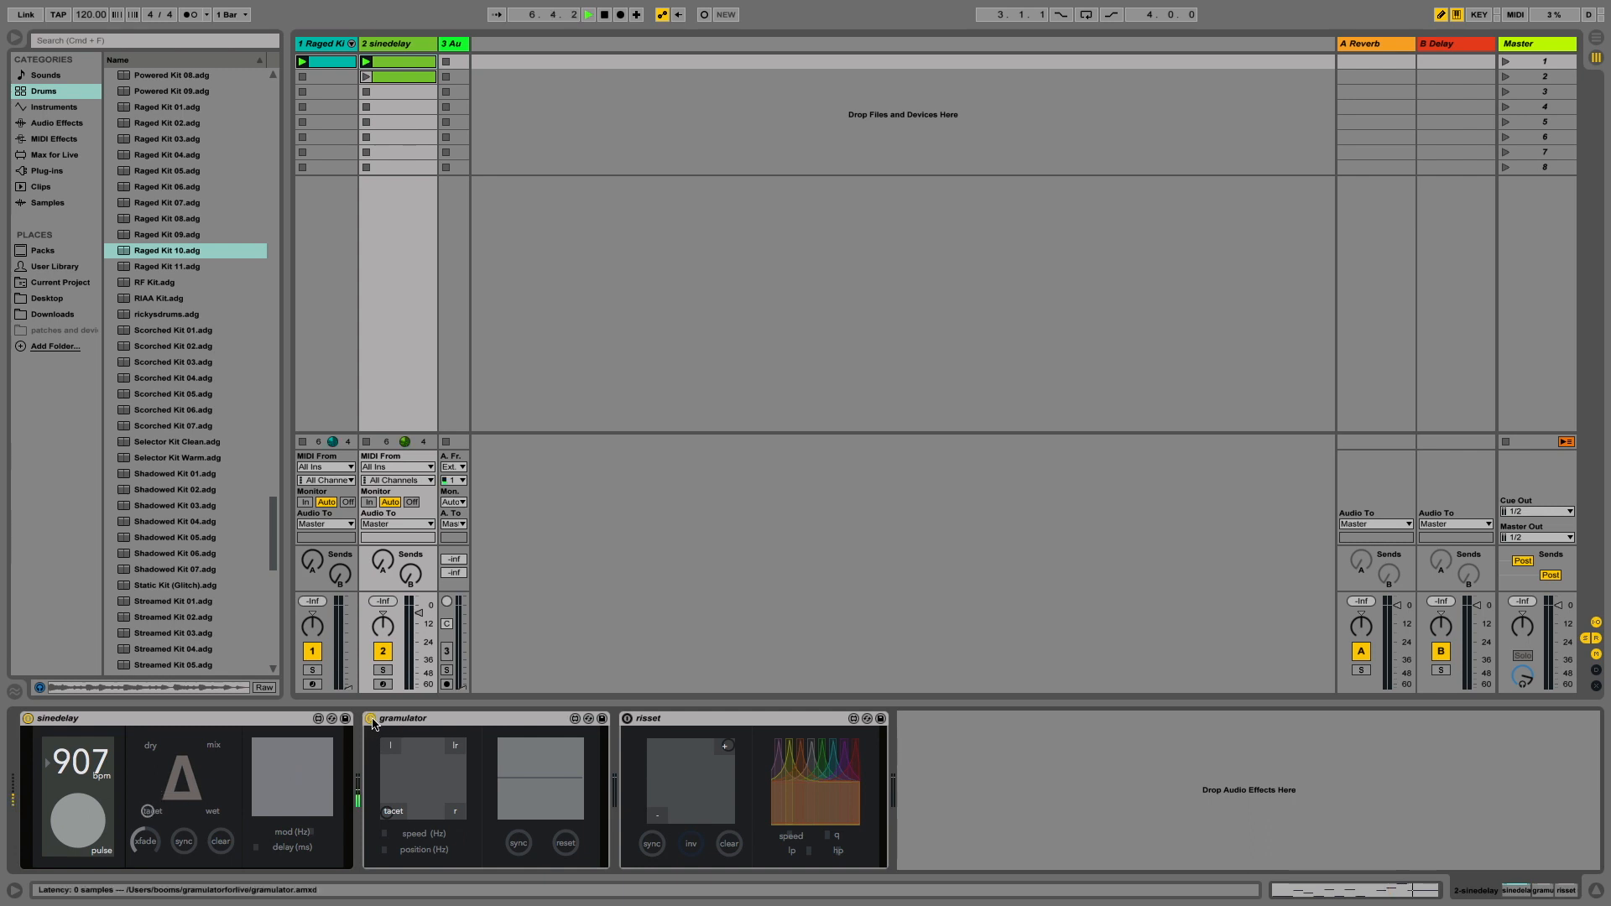
pyautogui.moveTo(148, 811); pyautogui.dragTo(149, 744)
pyautogui.moveTo(409, 608); pyautogui.dragTo(410, 660)
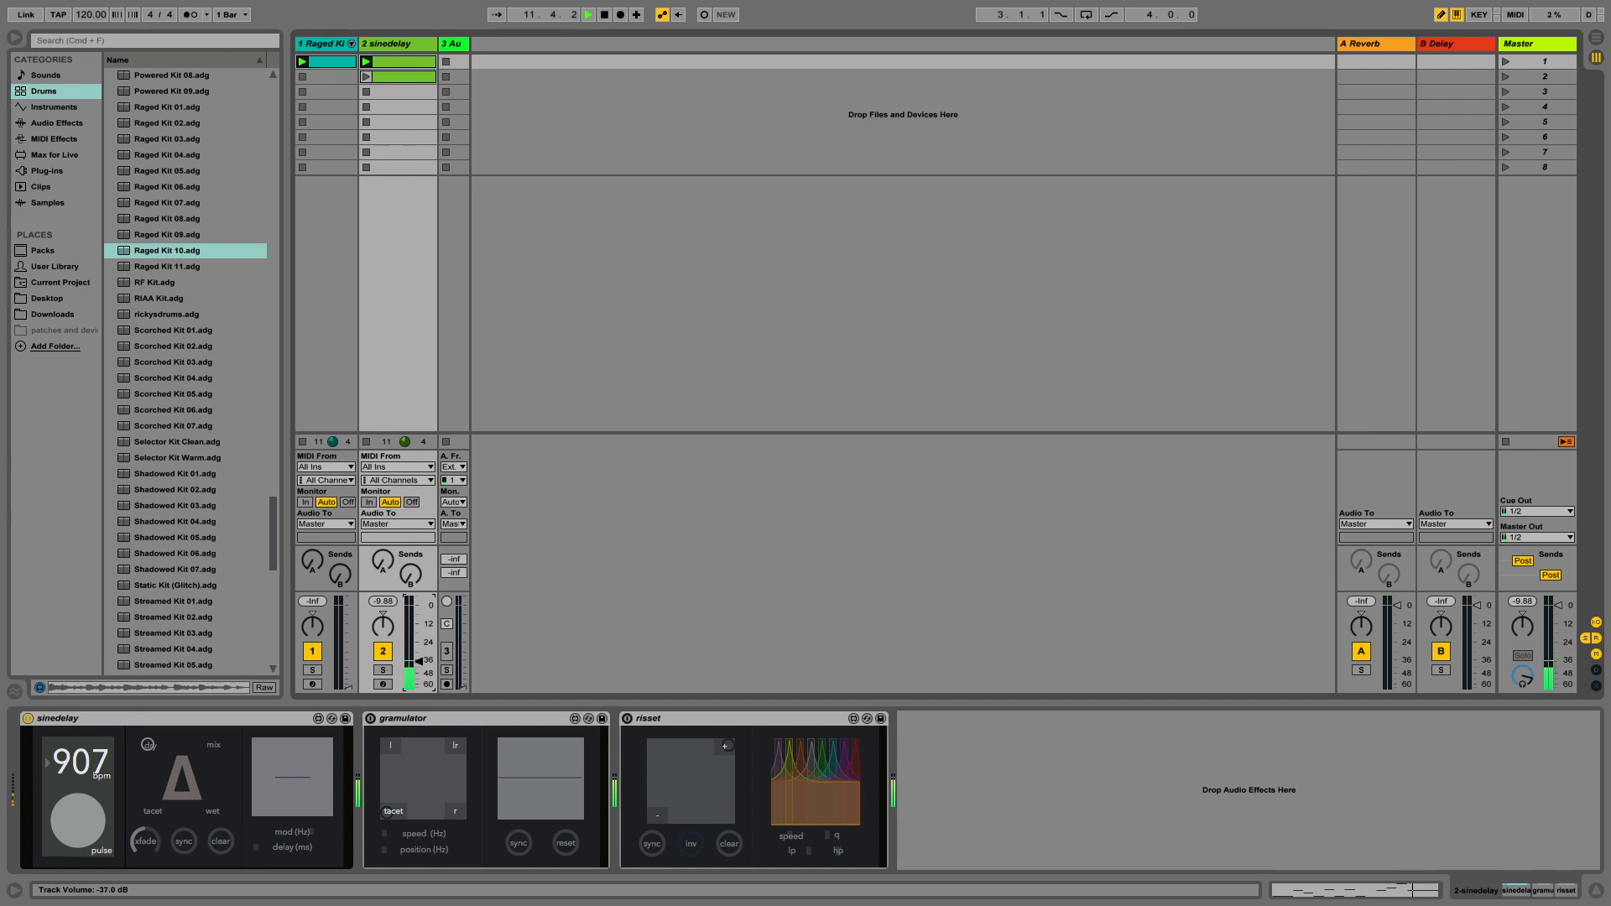
# View the notes of the sinedelay track's playing clip and return to its device chain
pyautogui.click(417, 75)
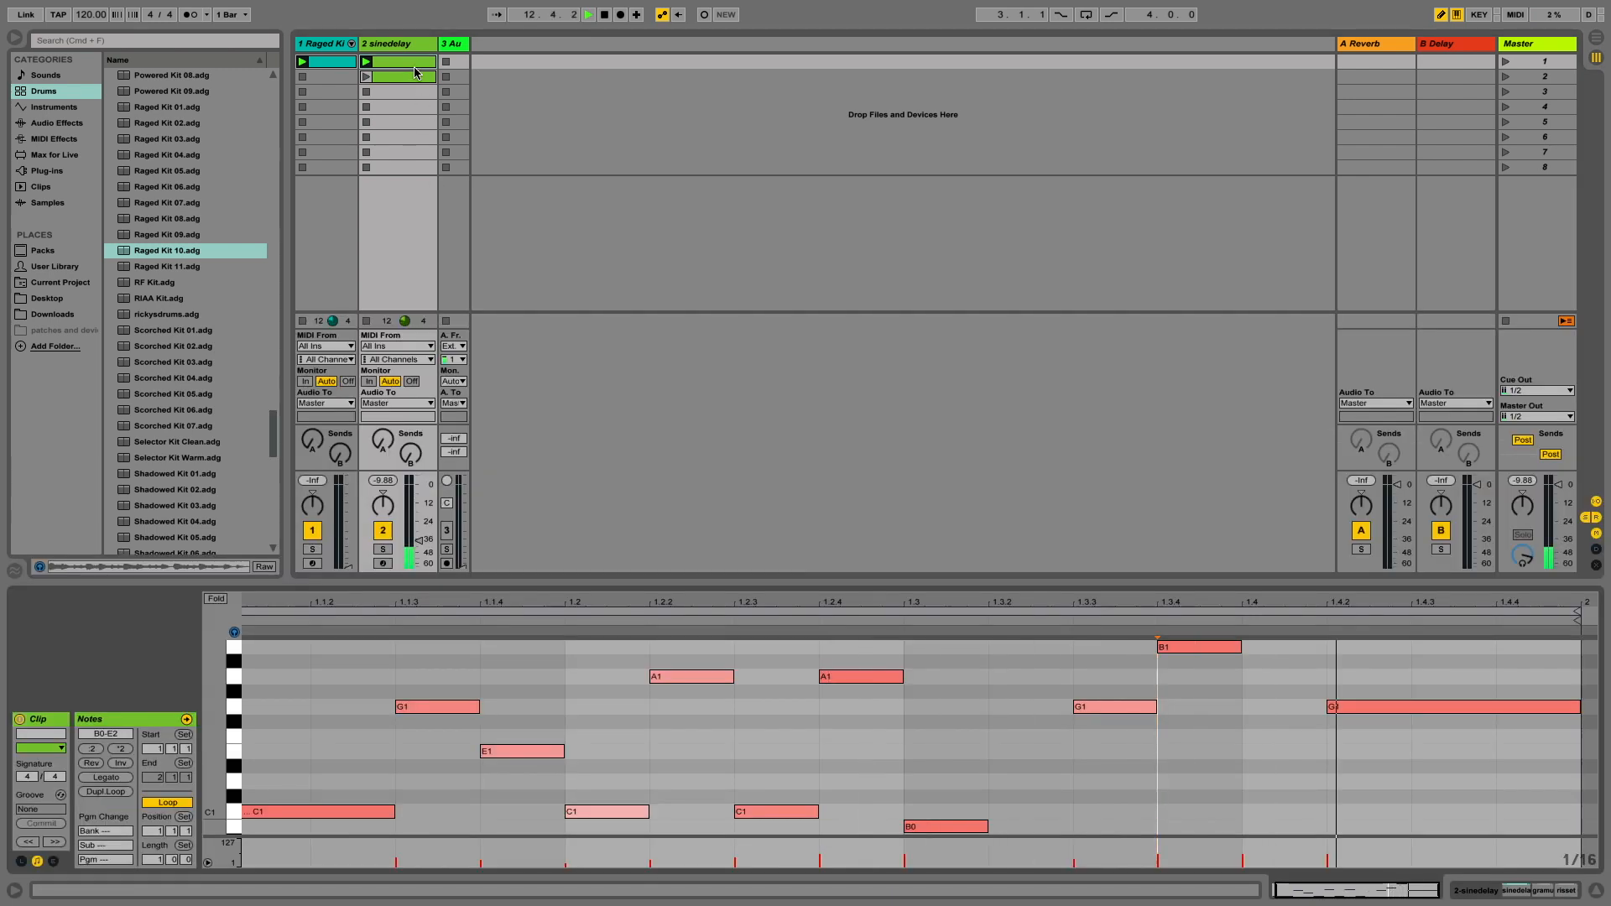
pyautogui.click(410, 46)
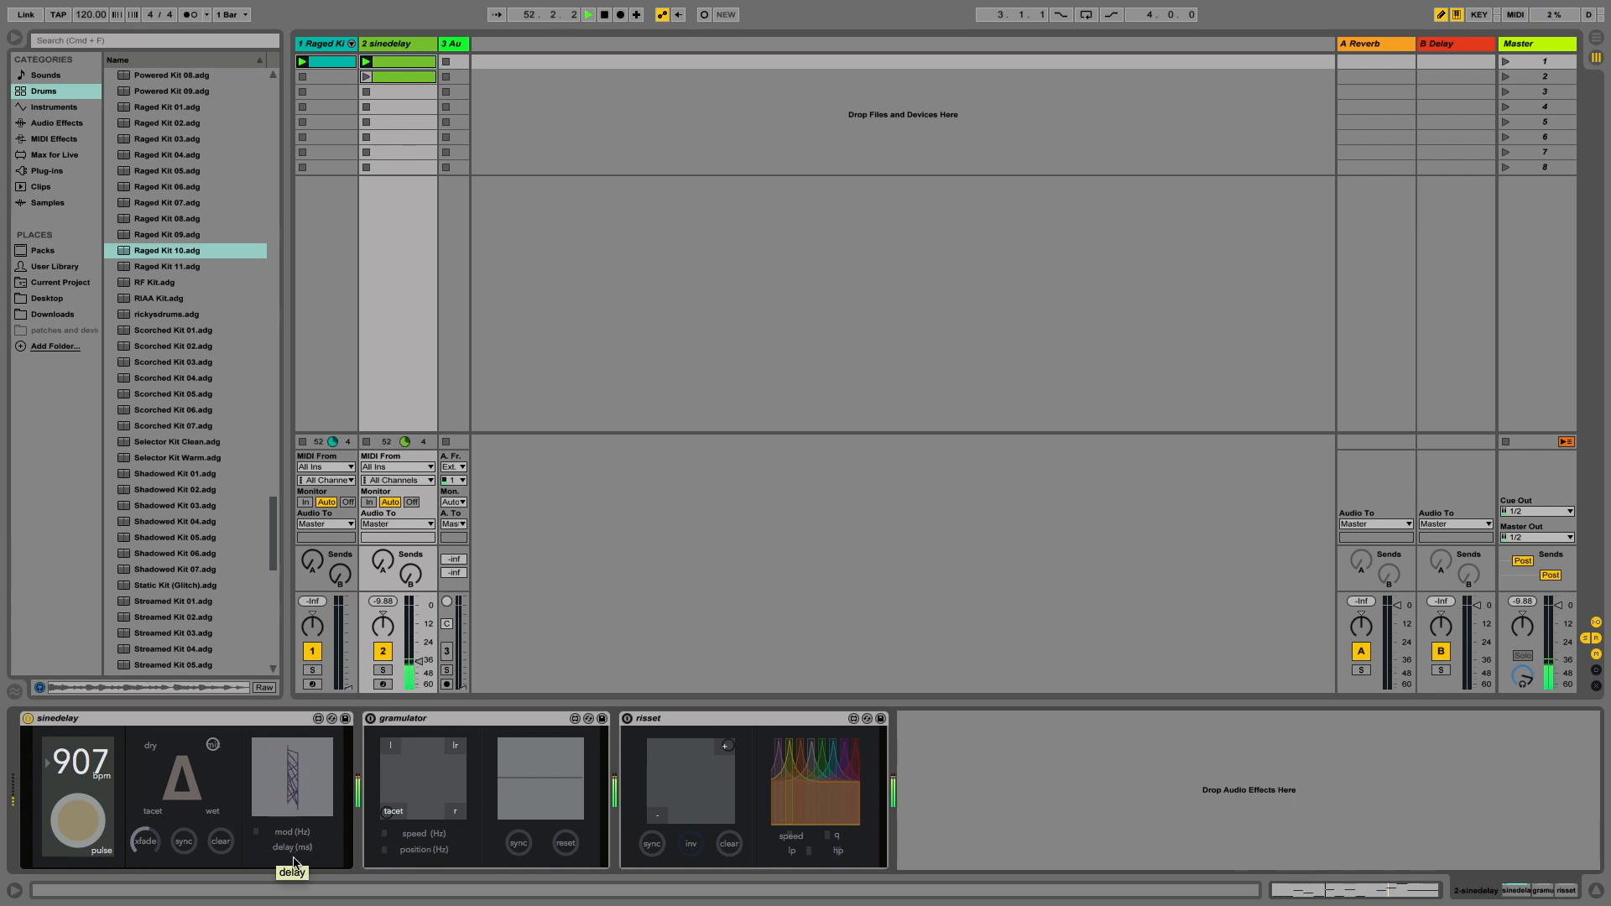
# With the metronome running temporarily, raise the sinedelay tempo to 999 bpm and move its pad point from dry to mix
pyautogui.click(192, 16)
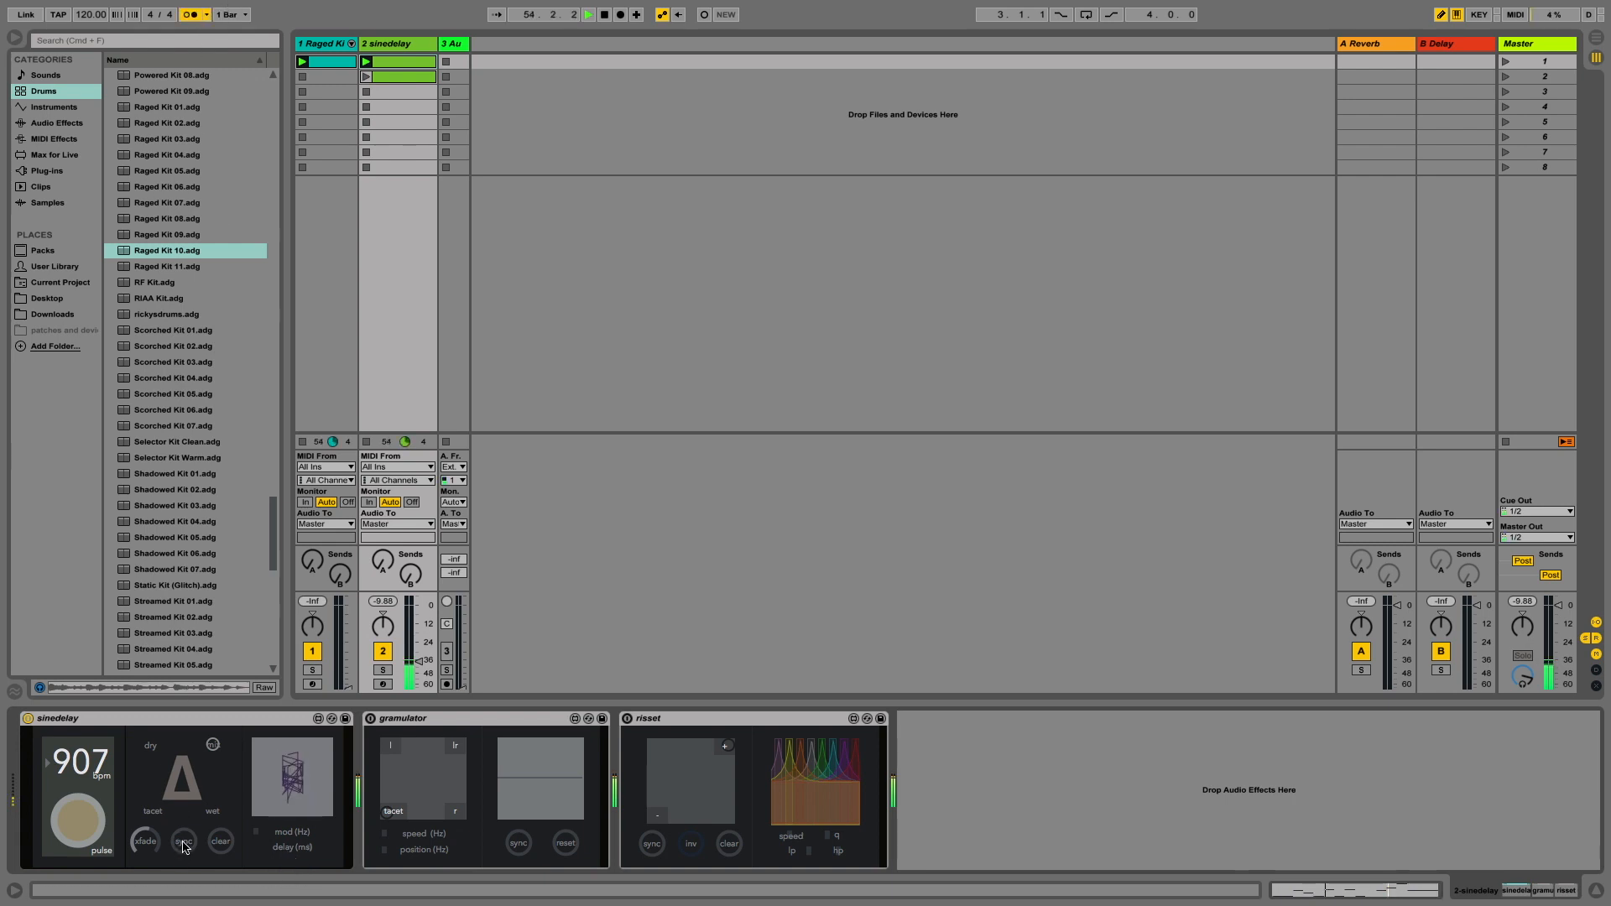
pyautogui.moveTo(211, 737); pyautogui.dragTo(149, 748)
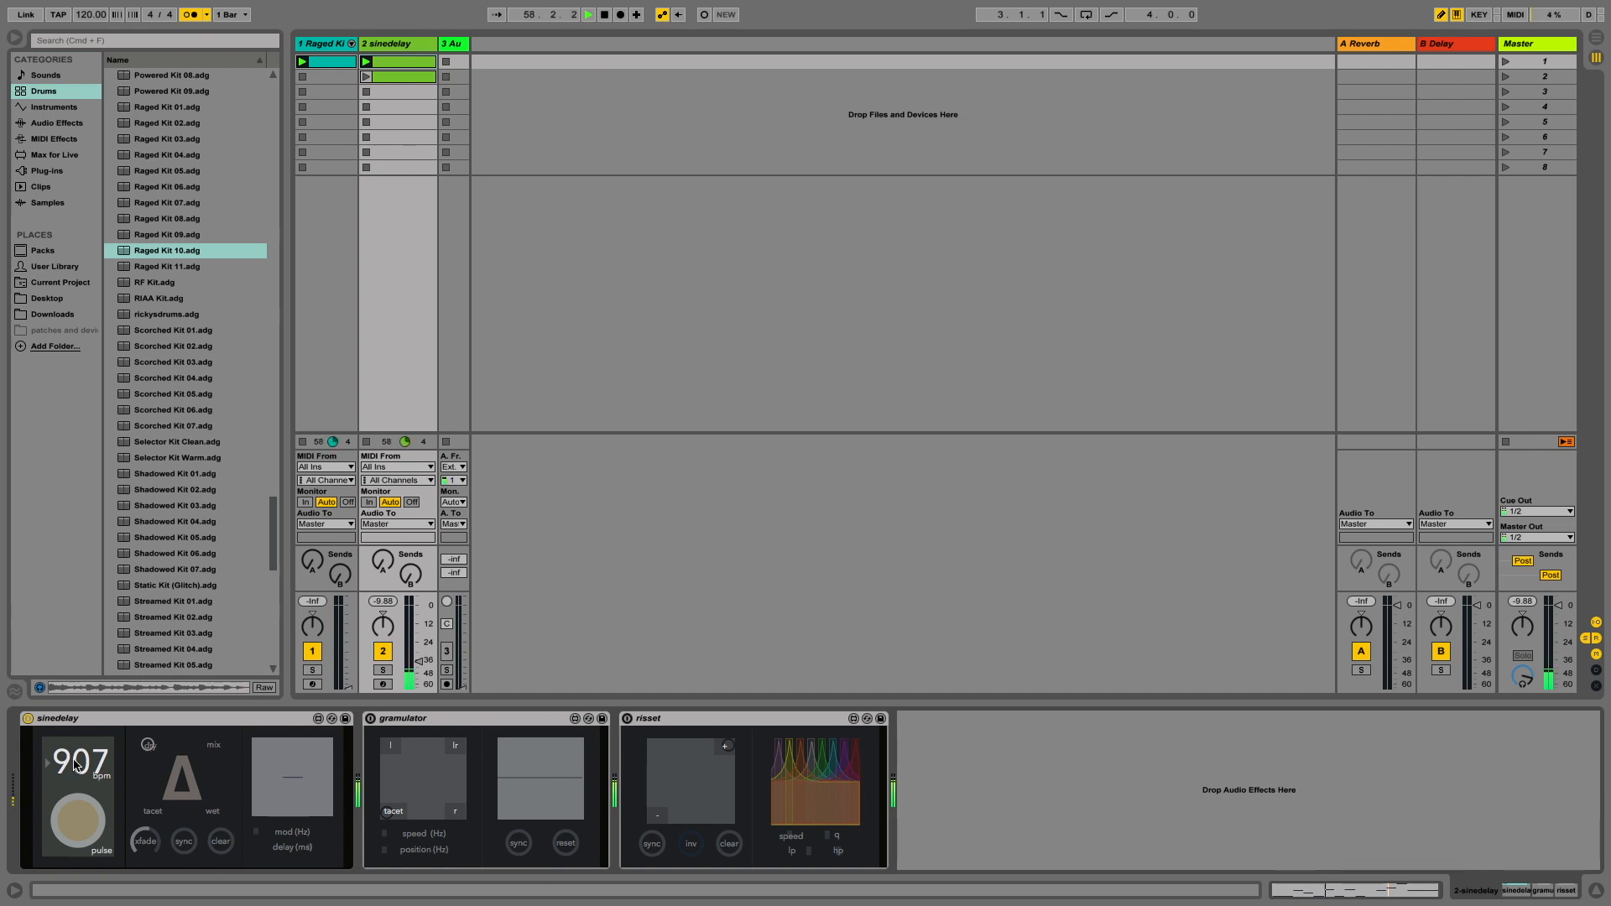
pyautogui.moveTo(76, 764); pyautogui.dragTo(76, 701)
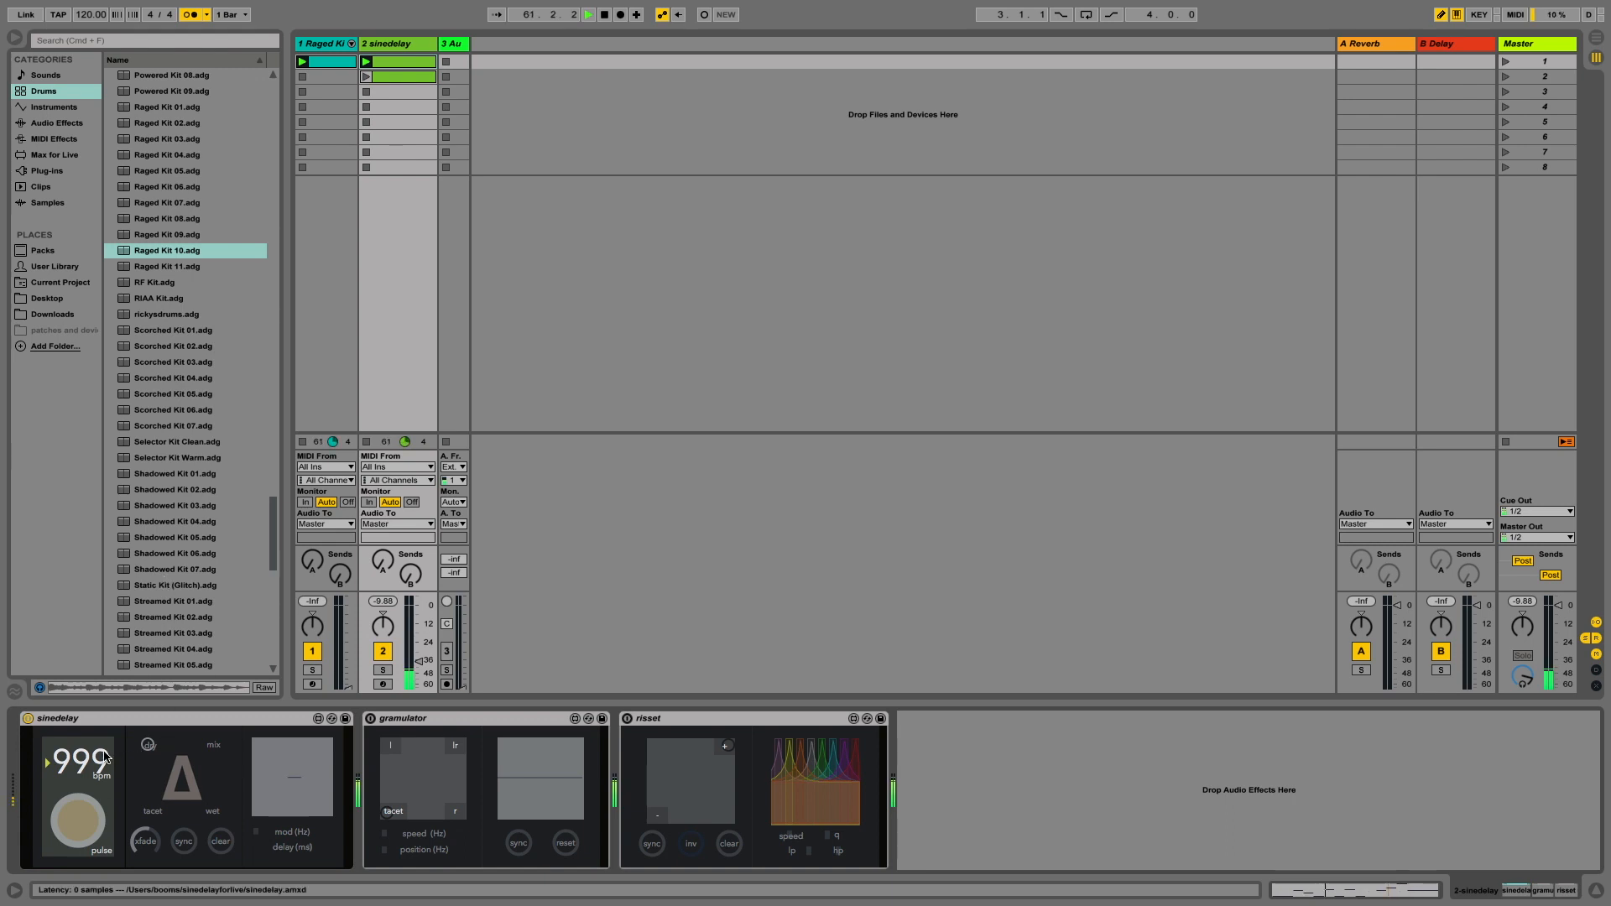
pyautogui.moveTo(148, 746); pyautogui.dragTo(210, 751)
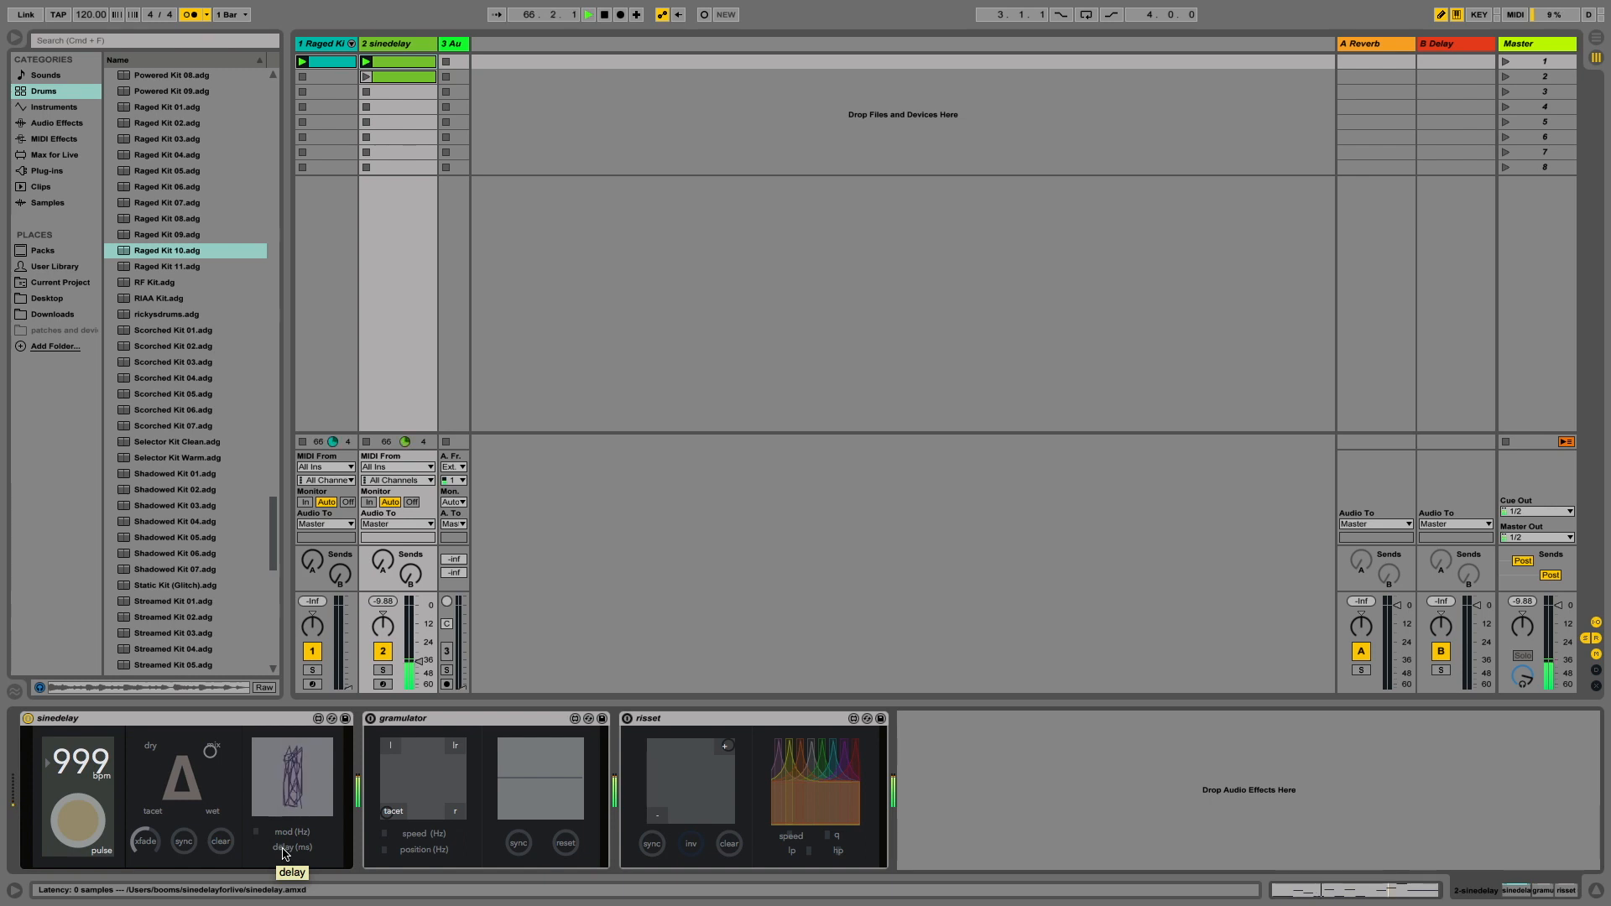
pyautogui.click(189, 15)
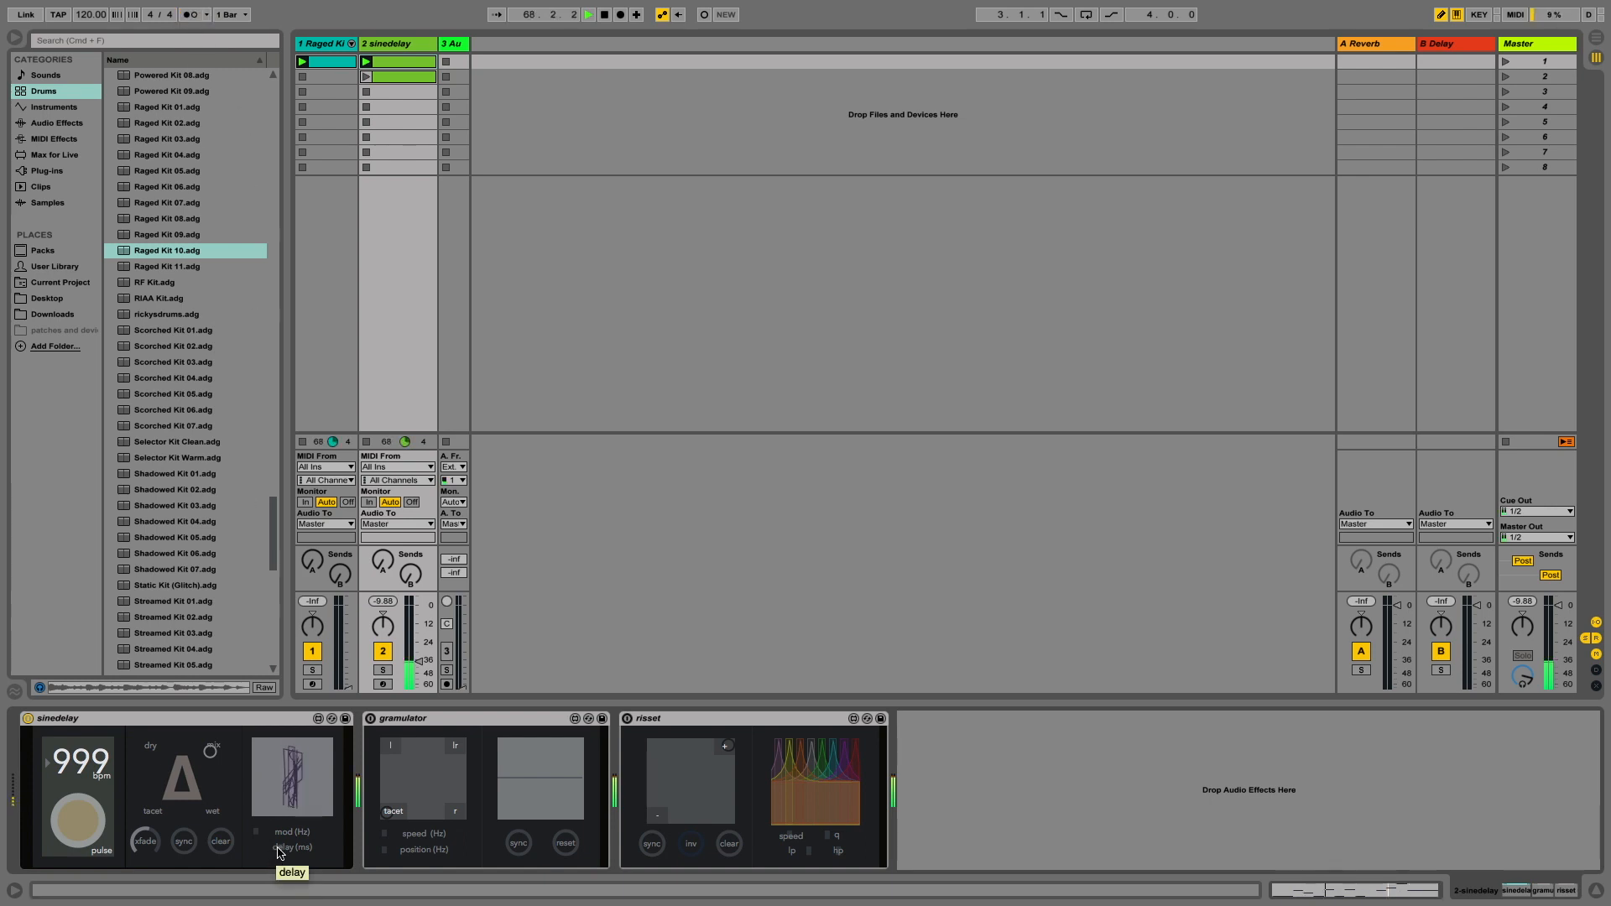
# Move the sinedelay pad point to tacet and back to the centre, and move the gramulator point from tacet towards lr
pyautogui.moveTo(209, 754); pyautogui.dragTo(152, 810)
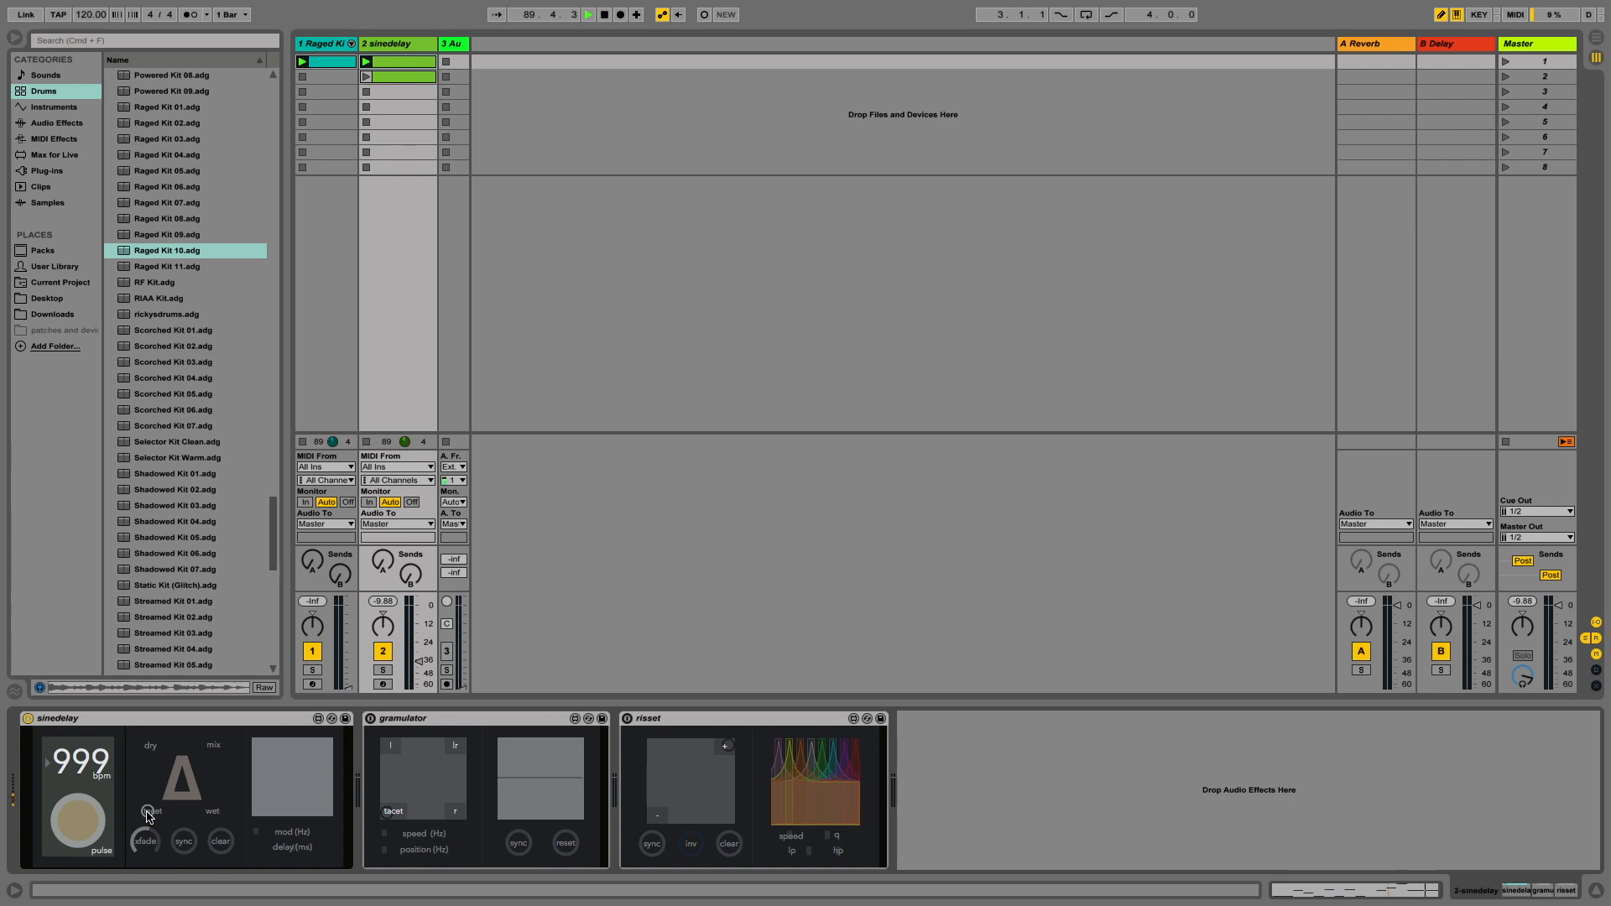
pyautogui.moveTo(148, 815); pyautogui.dragTo(187, 777)
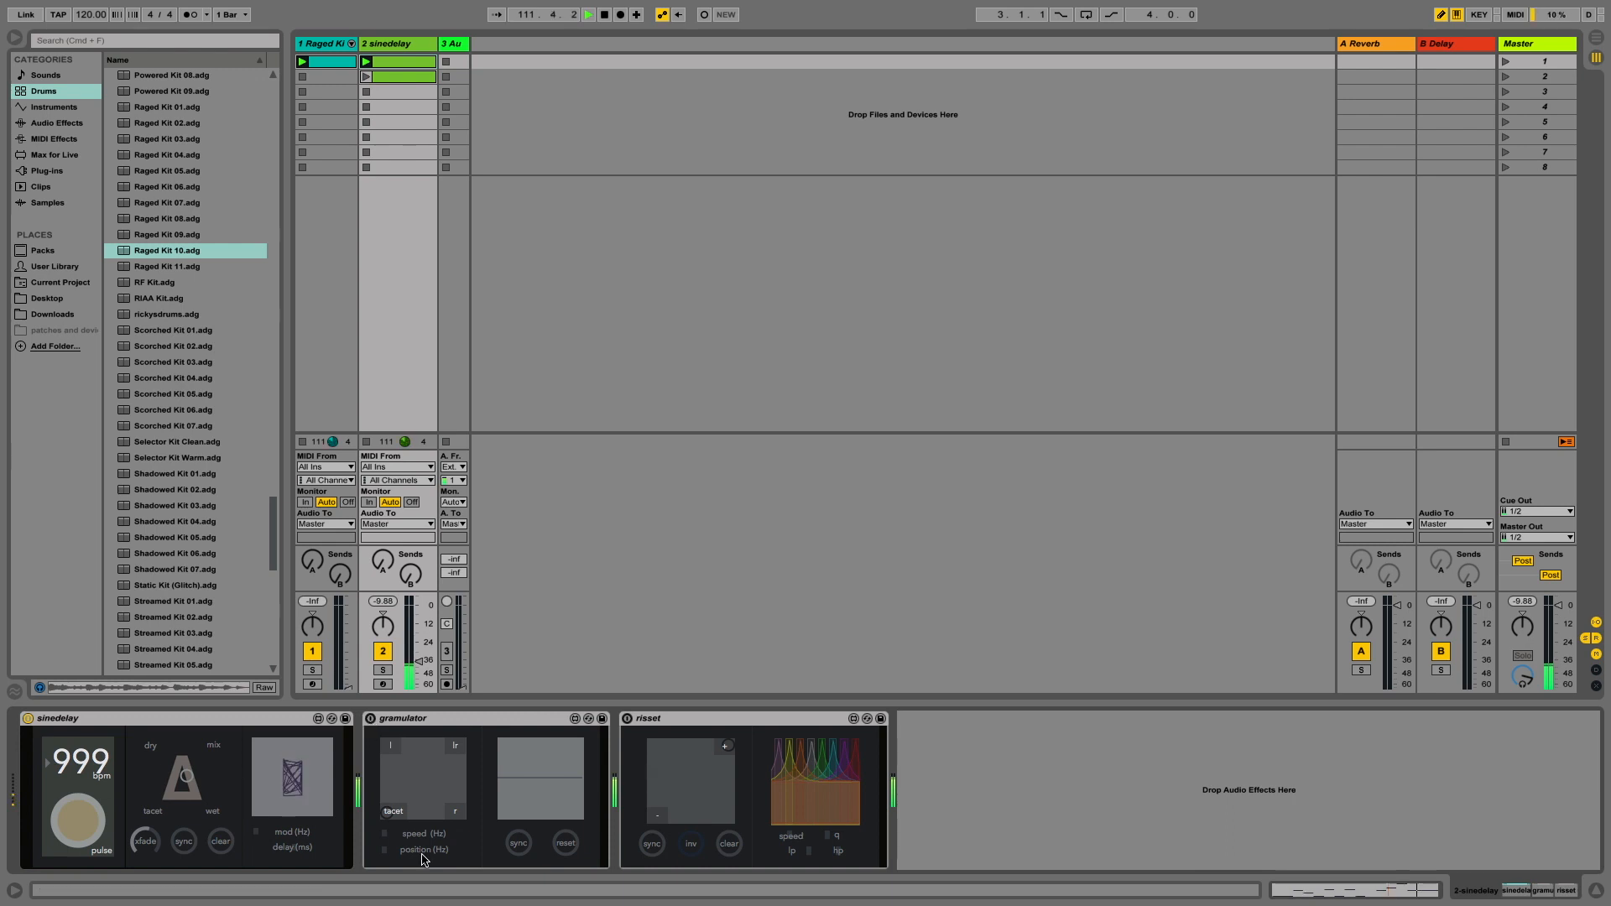
pyautogui.moveTo(387, 812); pyautogui.dragTo(459, 745)
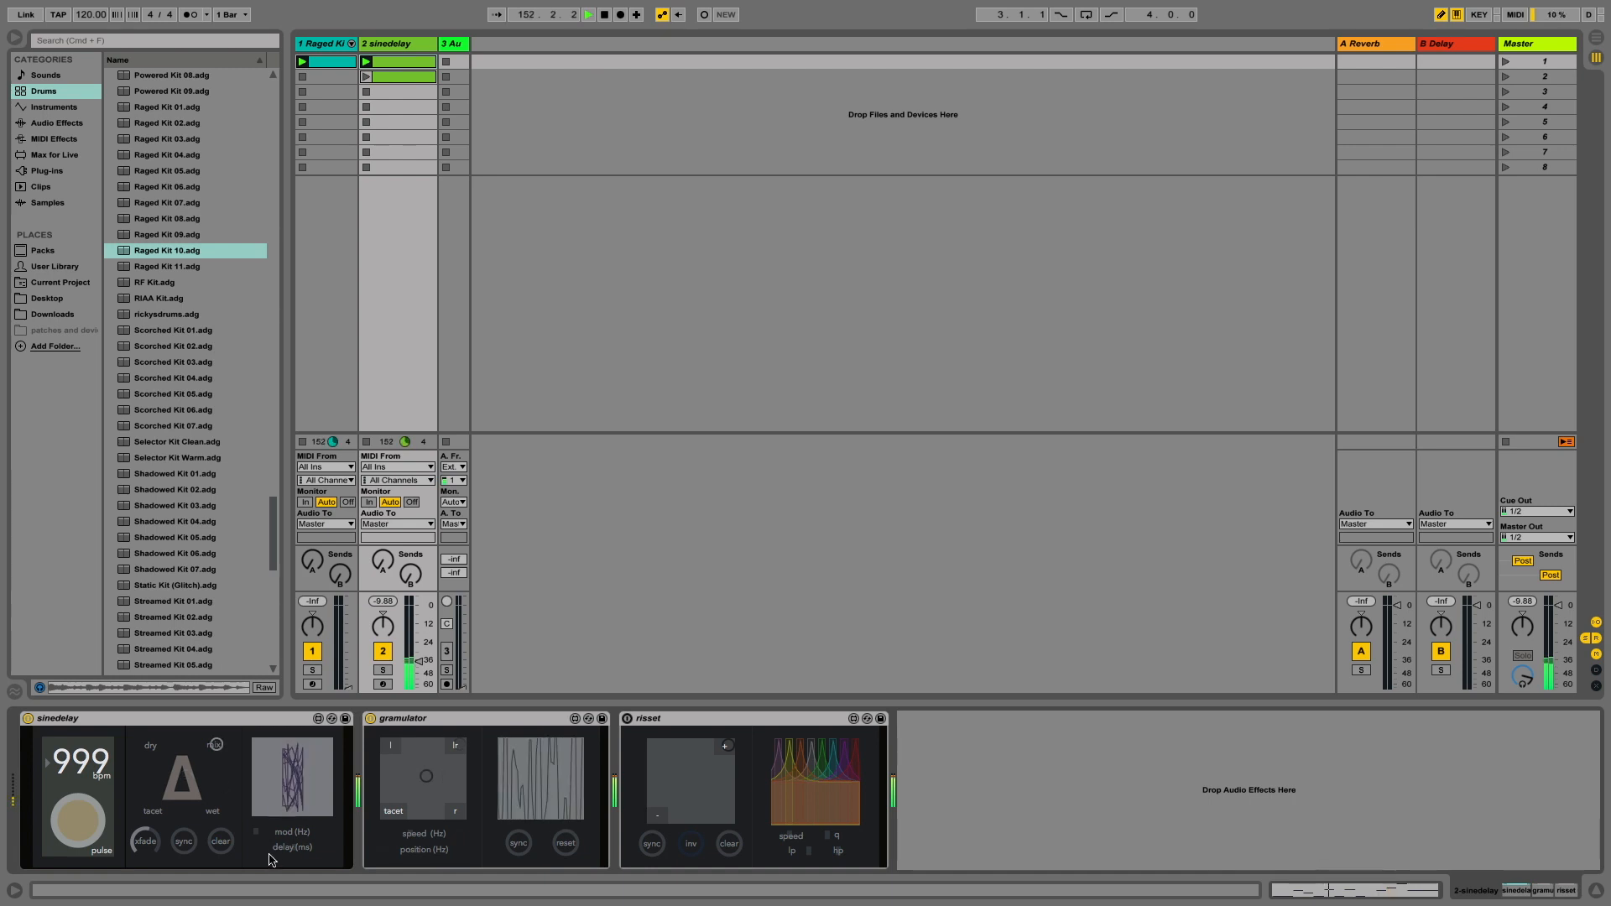
# Hide the envelopes of the first clip on the sinedelay track and raise the velocity of all its notes
pyautogui.doubleClick(408, 62)
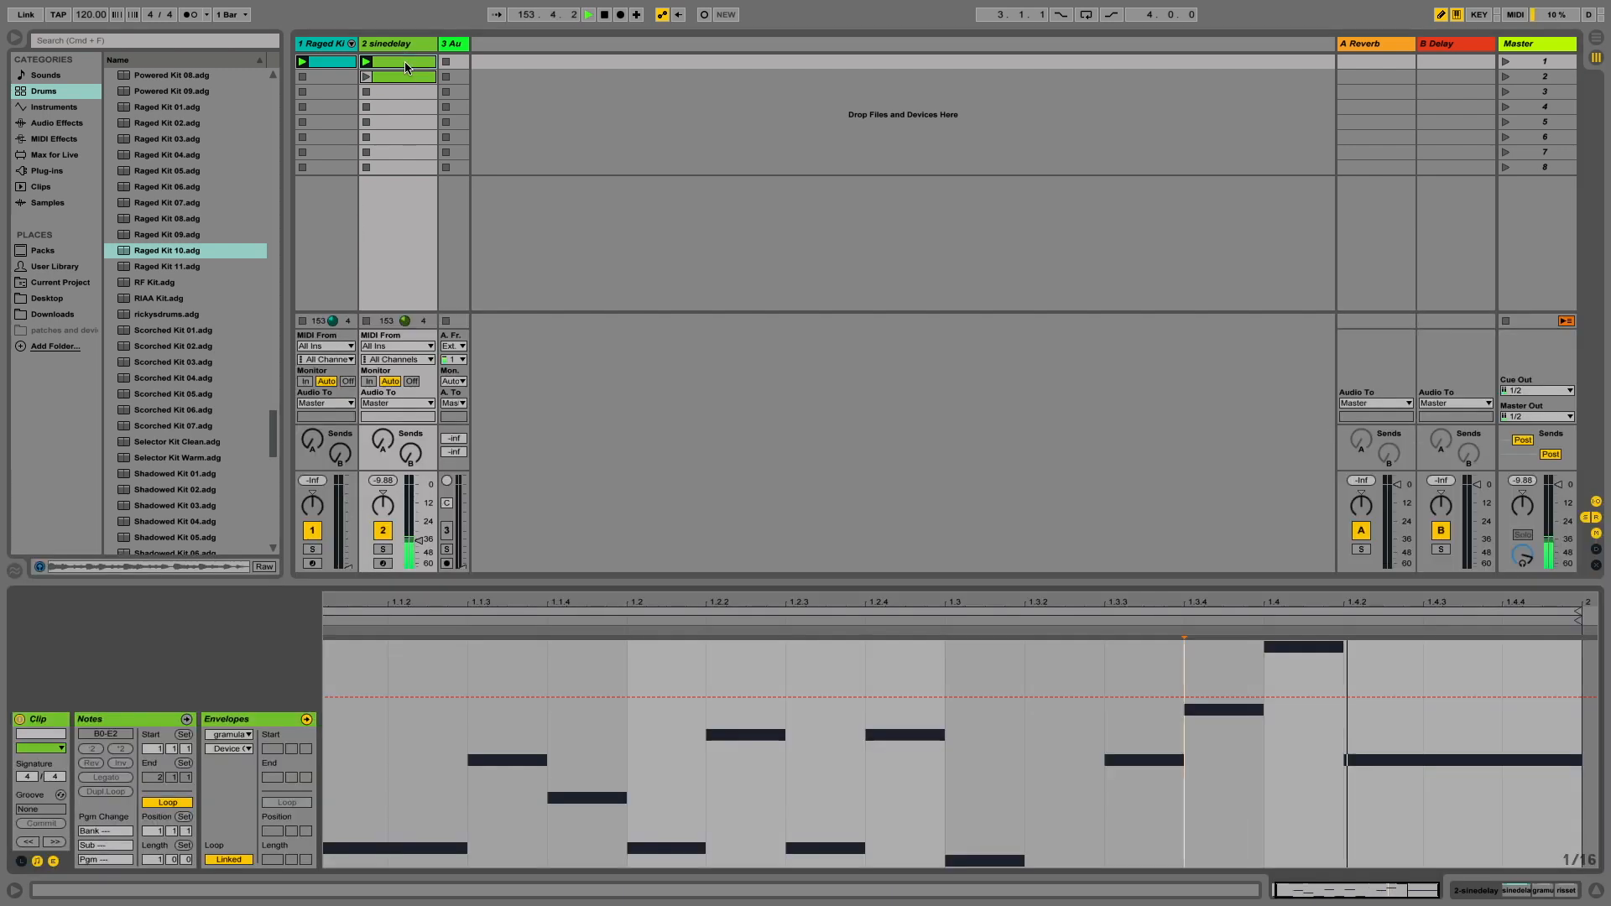
pyautogui.click(53, 862)
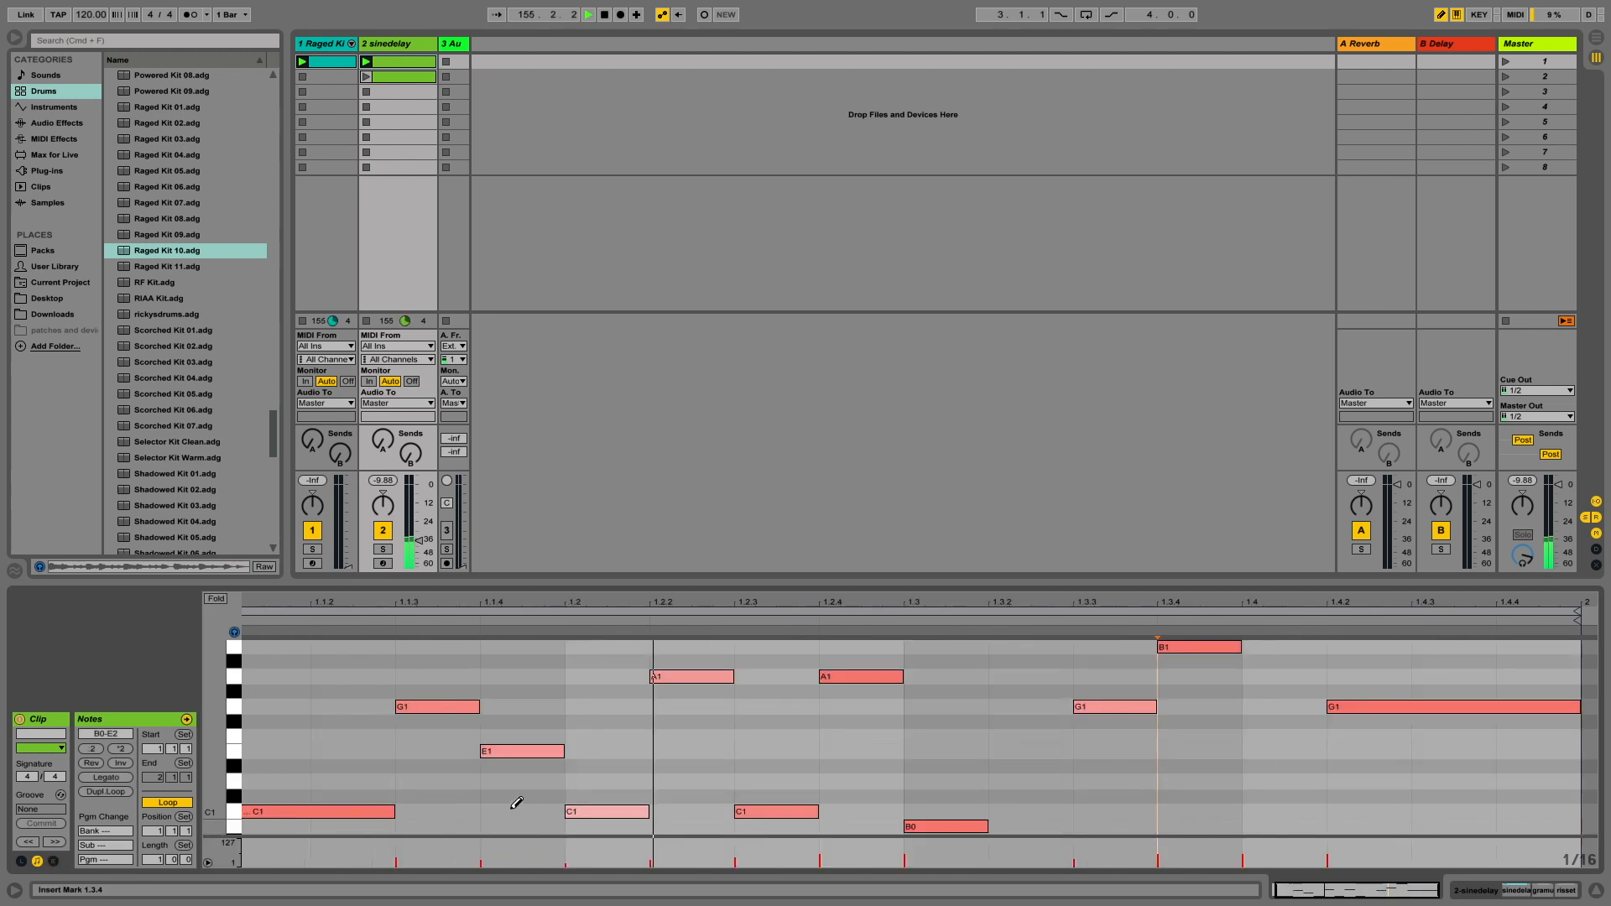
pyautogui.press('super+a')
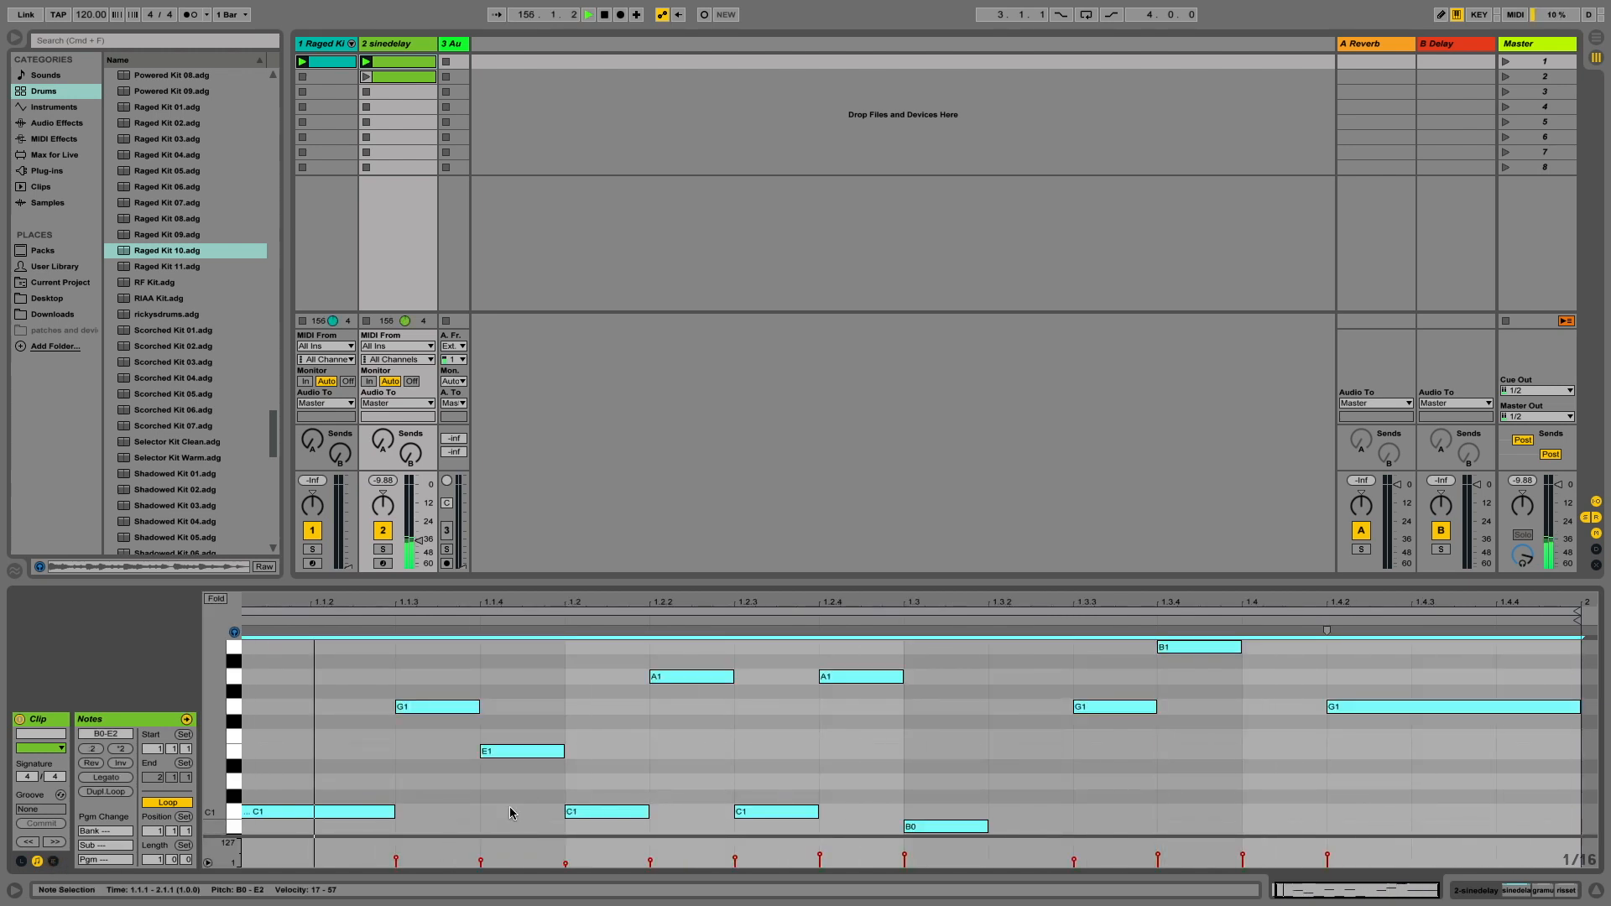
pyautogui.click(484, 858)
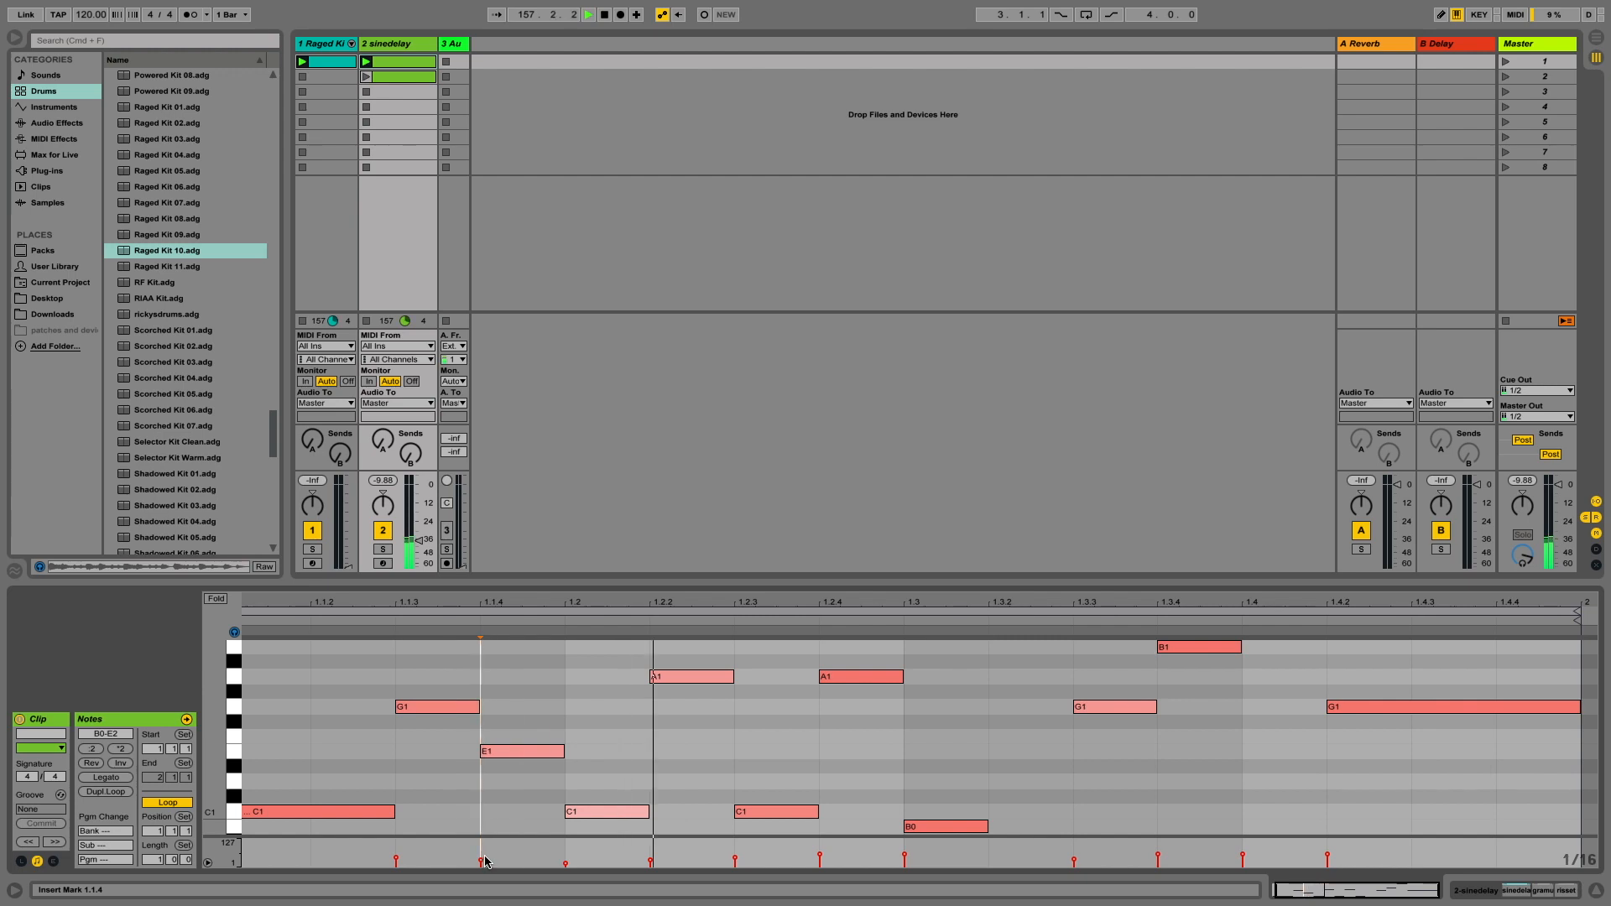
pyautogui.press('super+a')
pyautogui.moveTo(482, 860); pyautogui.dragTo(482, 850)
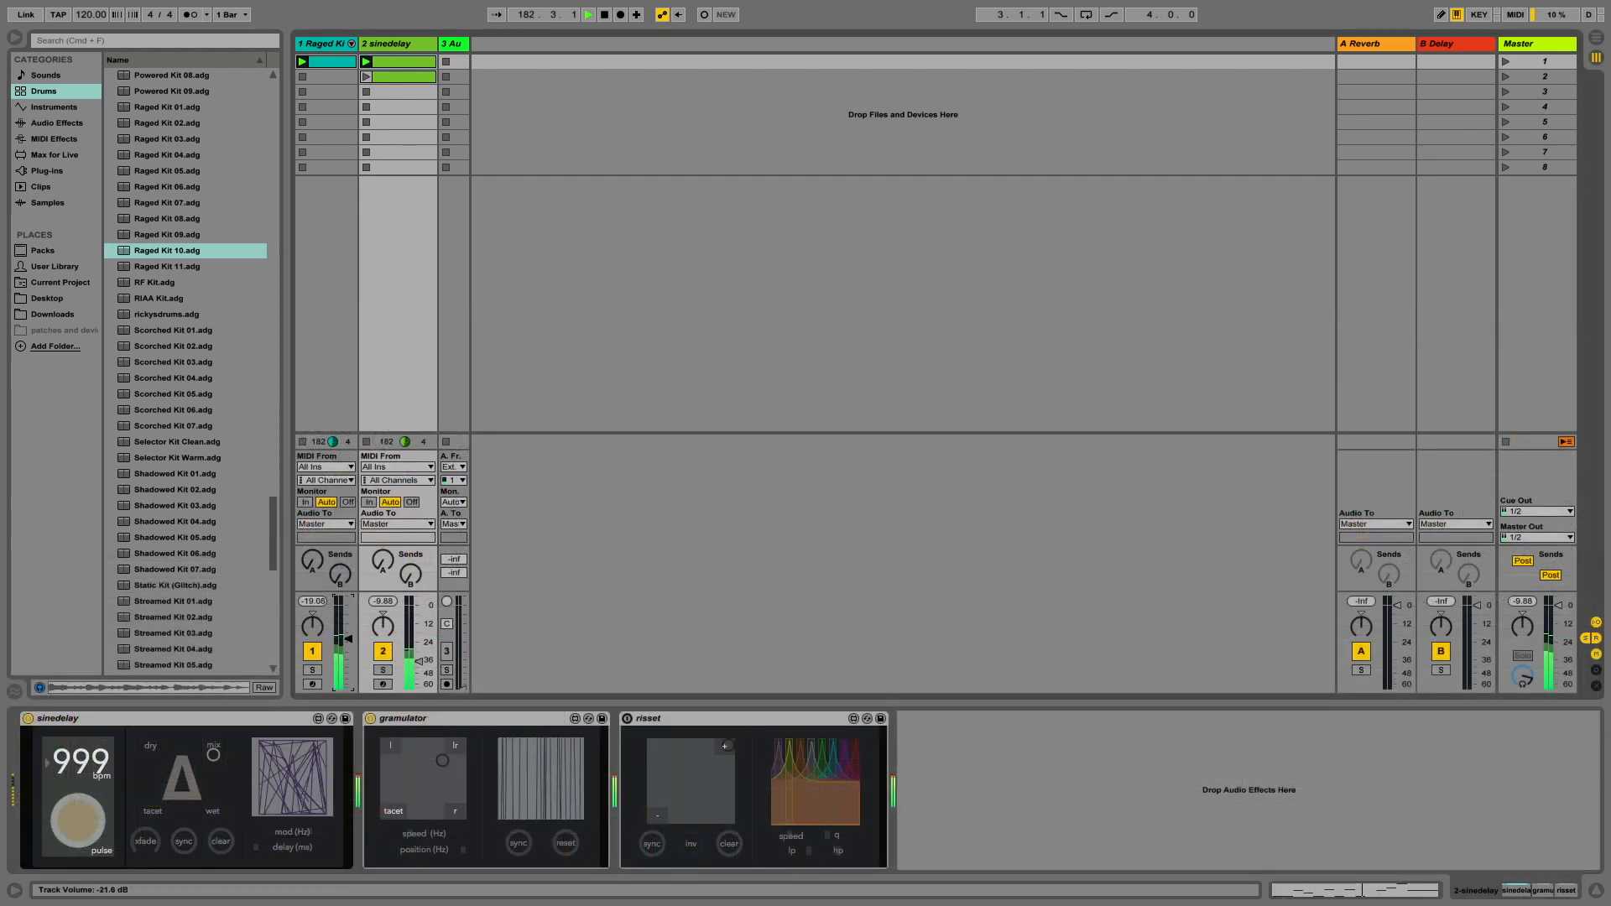
# Raise the volumes of the sinedelay track and the Raged Kit drum track slightly
pyautogui.moveTo(422, 665); pyautogui.dragTo(422, 656)
pyautogui.moveTo(348, 628); pyautogui.dragTo(348, 631)
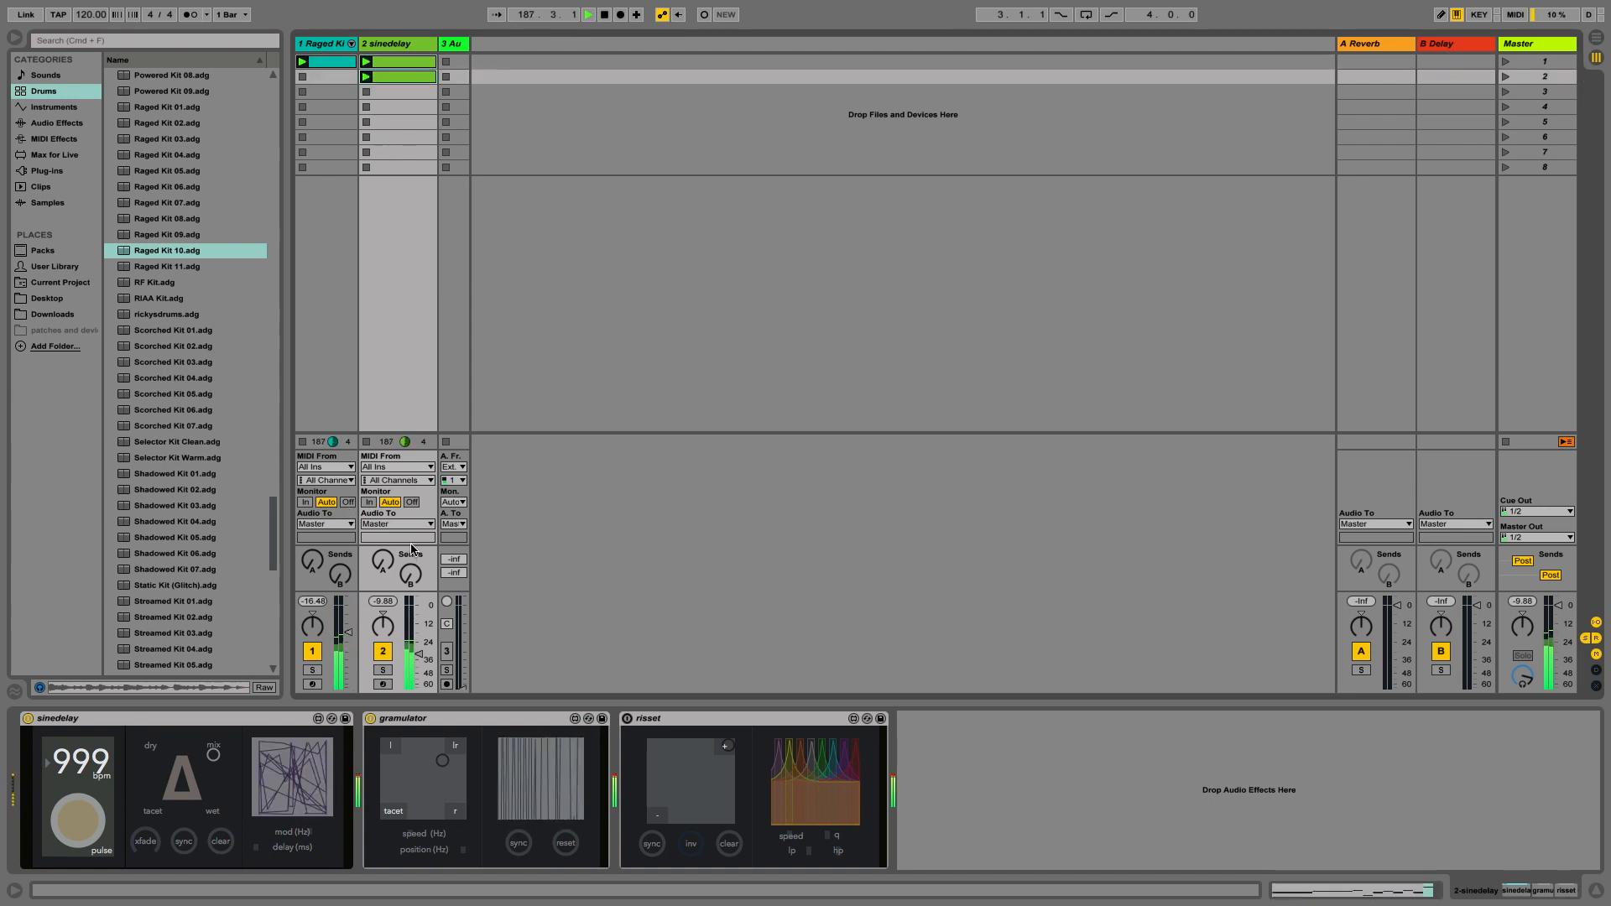
# Display the sinedelay delay envelope of the second clip on the sinedelay track, and return to the device chain
pyautogui.doubleClick(405, 78)
pyautogui.click(53, 861)
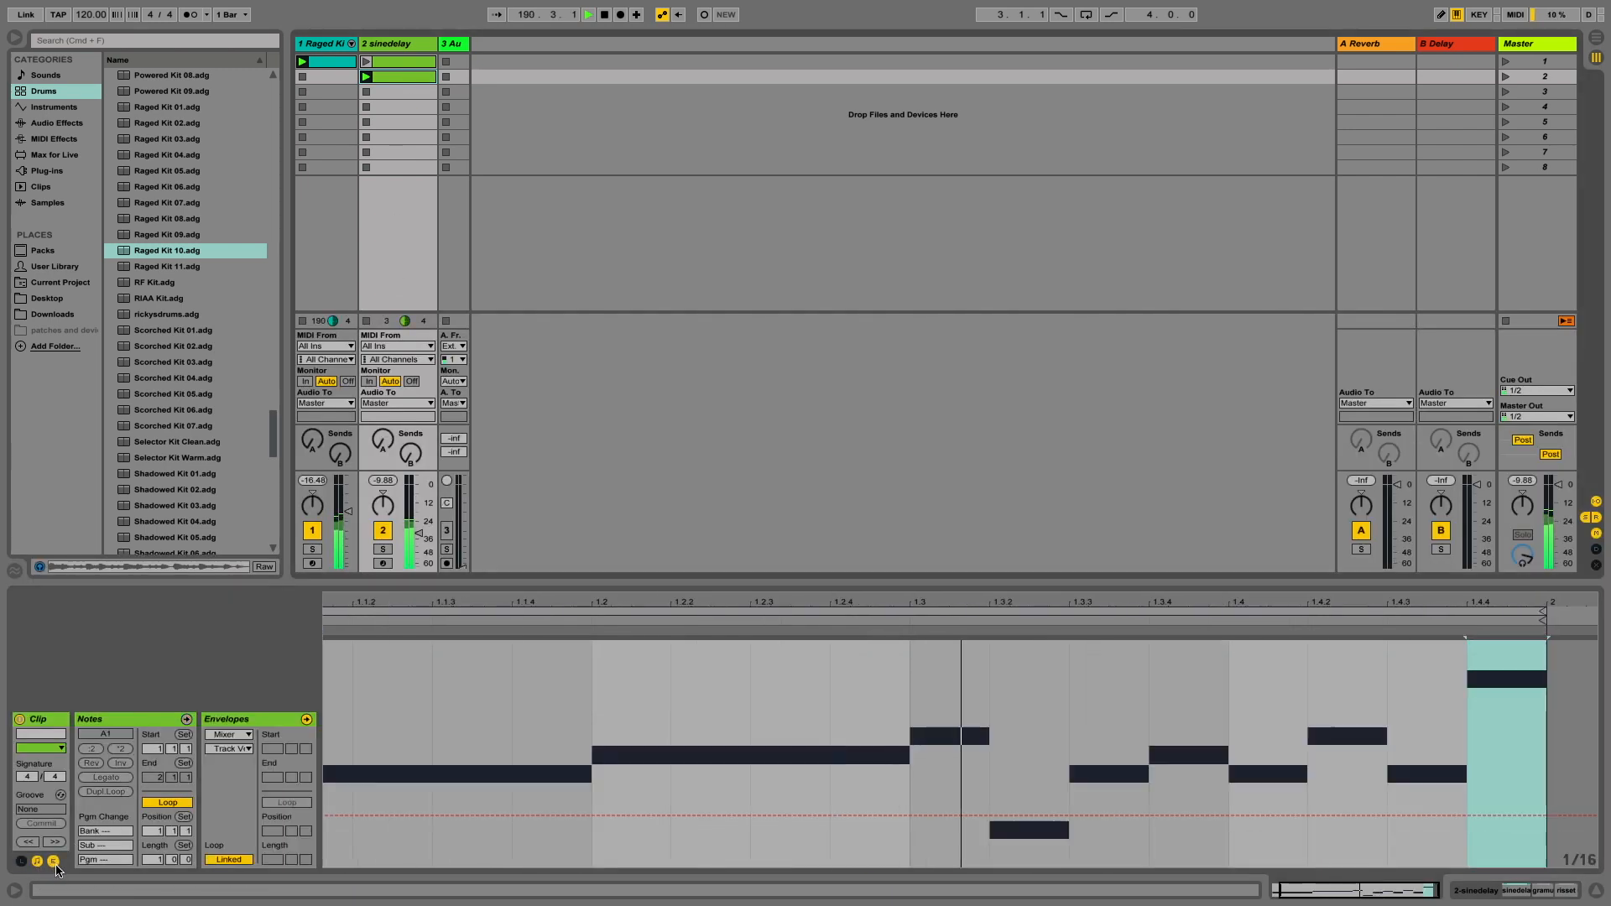
pyautogui.click(229, 734)
pyautogui.click(233, 759)
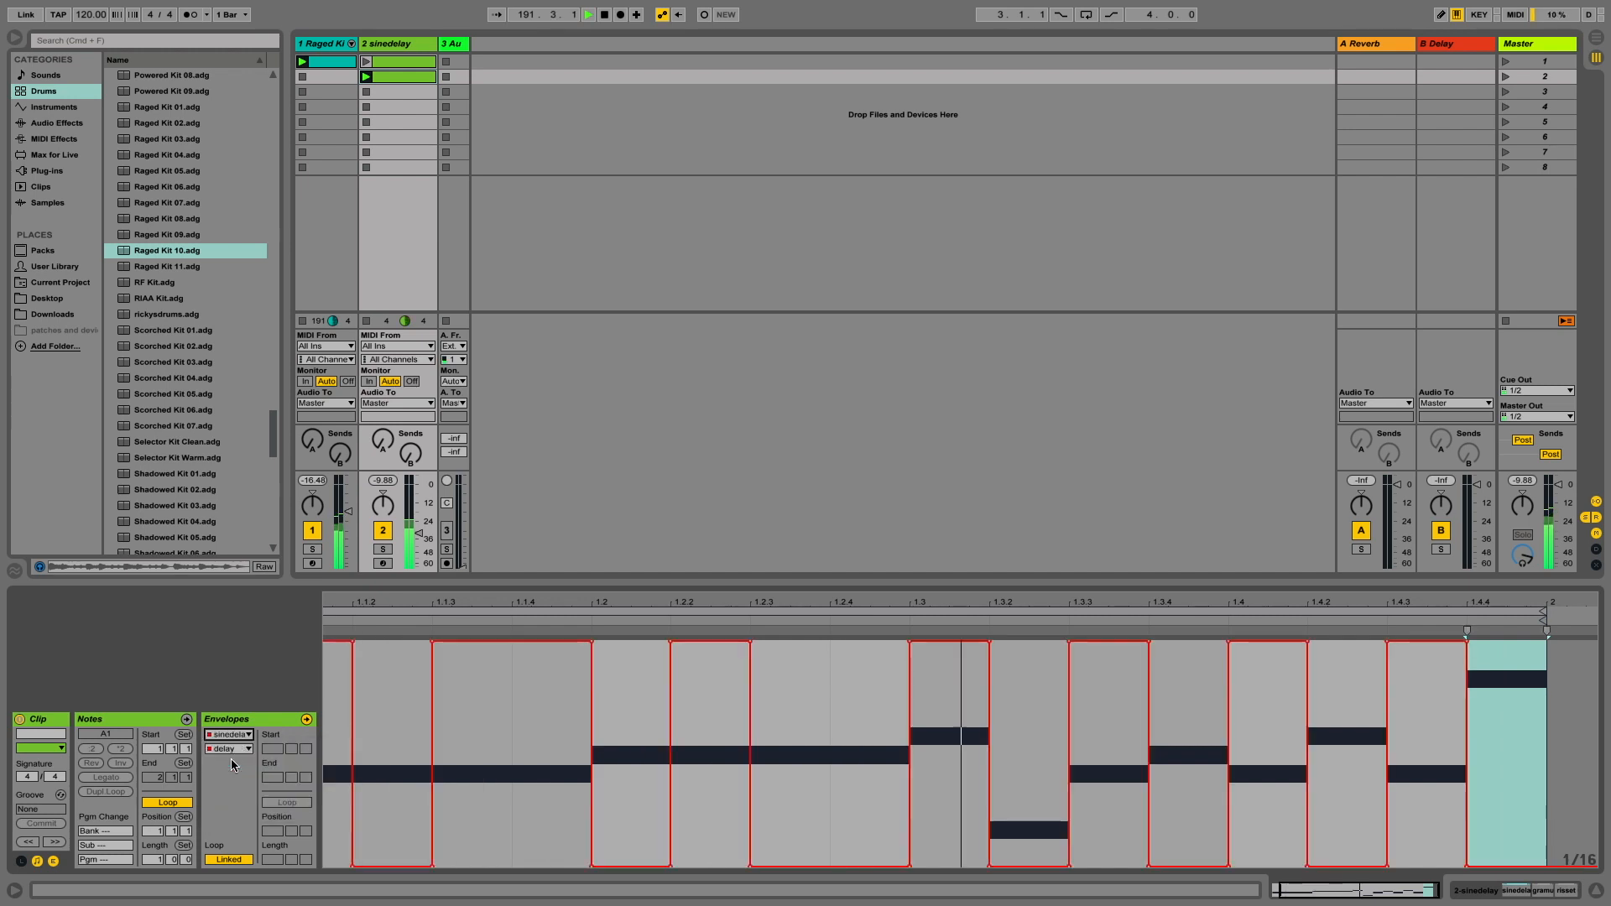
pyautogui.click(406, 50)
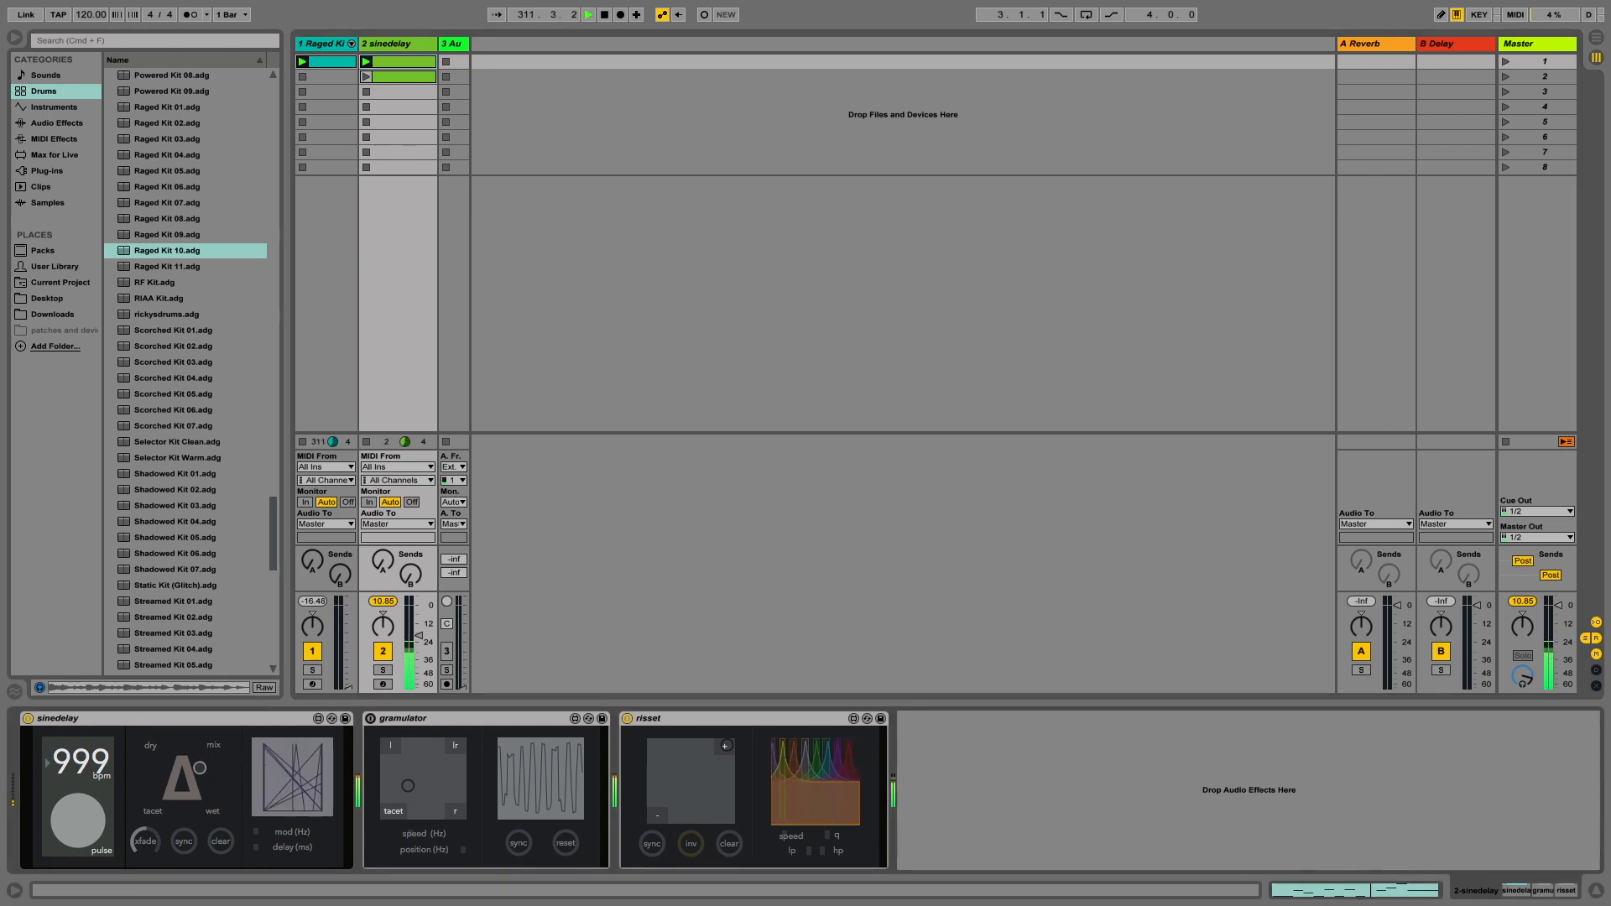
# Sweep the sinedelay pad point from the dry side across to mix and back near the centre
pyautogui.moveTo(148, 744); pyautogui.dragTo(151, 769)
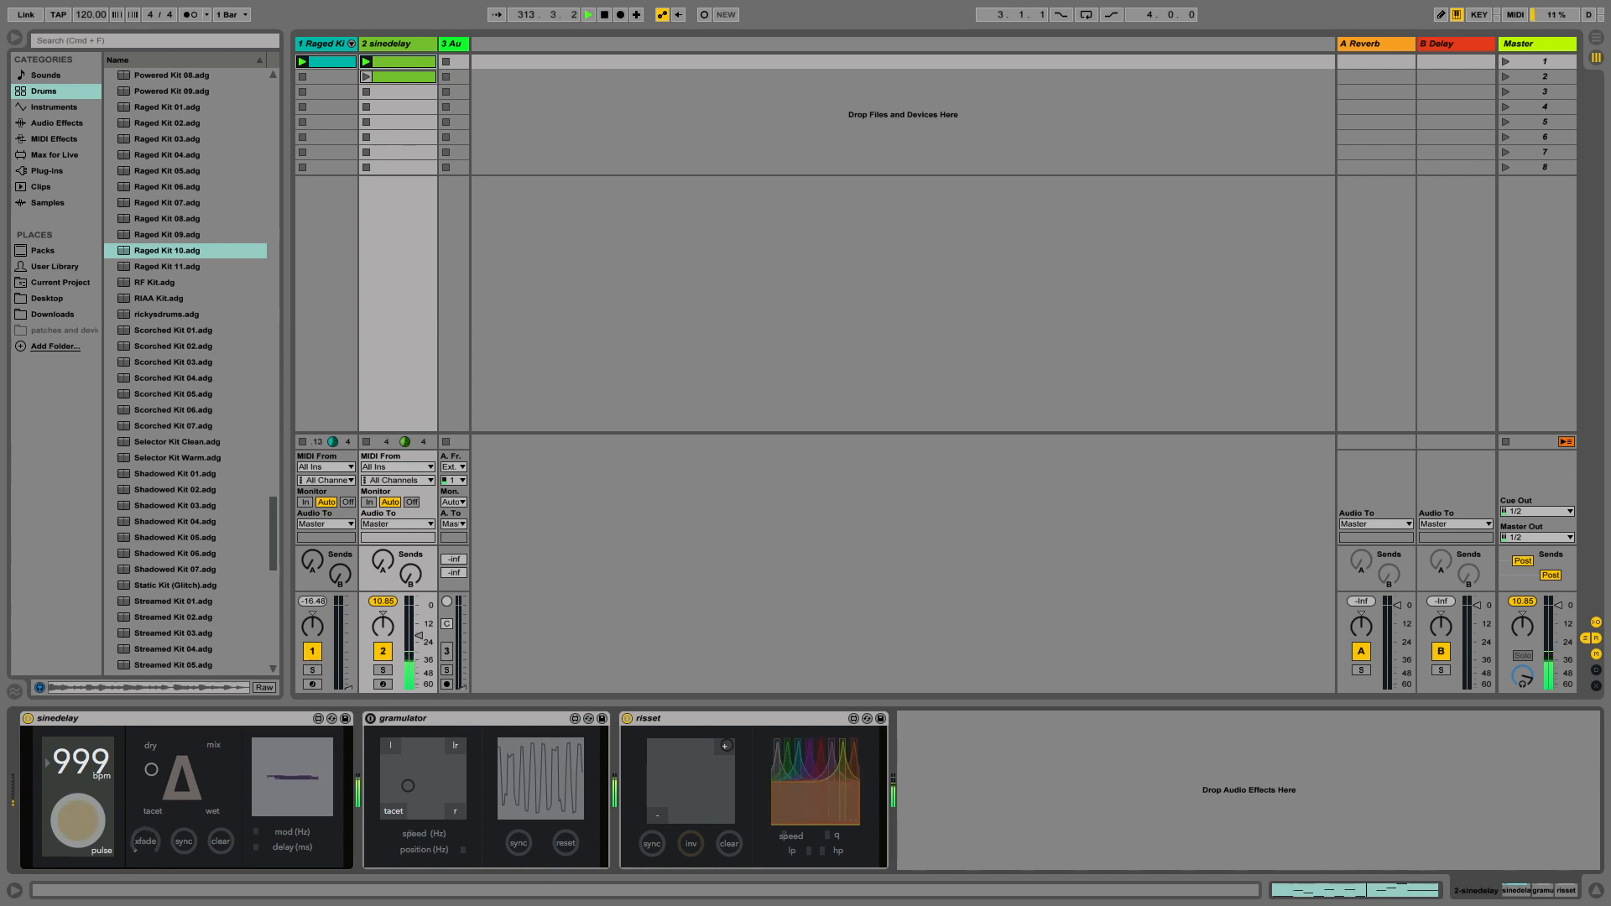
pyautogui.moveTo(150, 770); pyautogui.dragTo(192, 779)
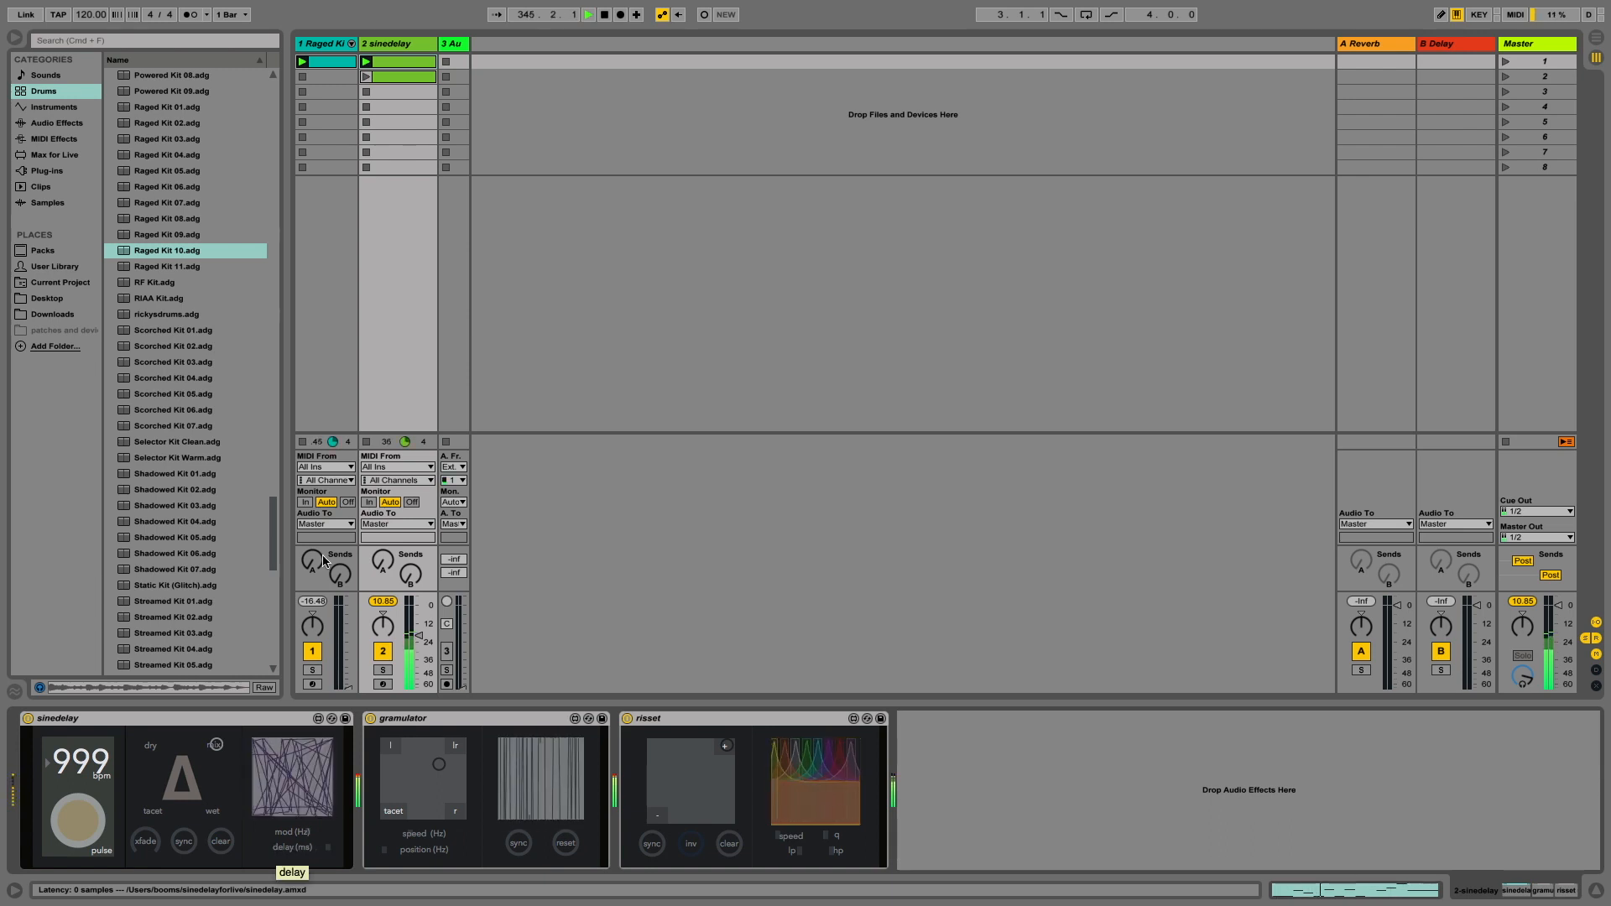
pyautogui.moveTo(215, 744); pyautogui.dragTo(176, 785)
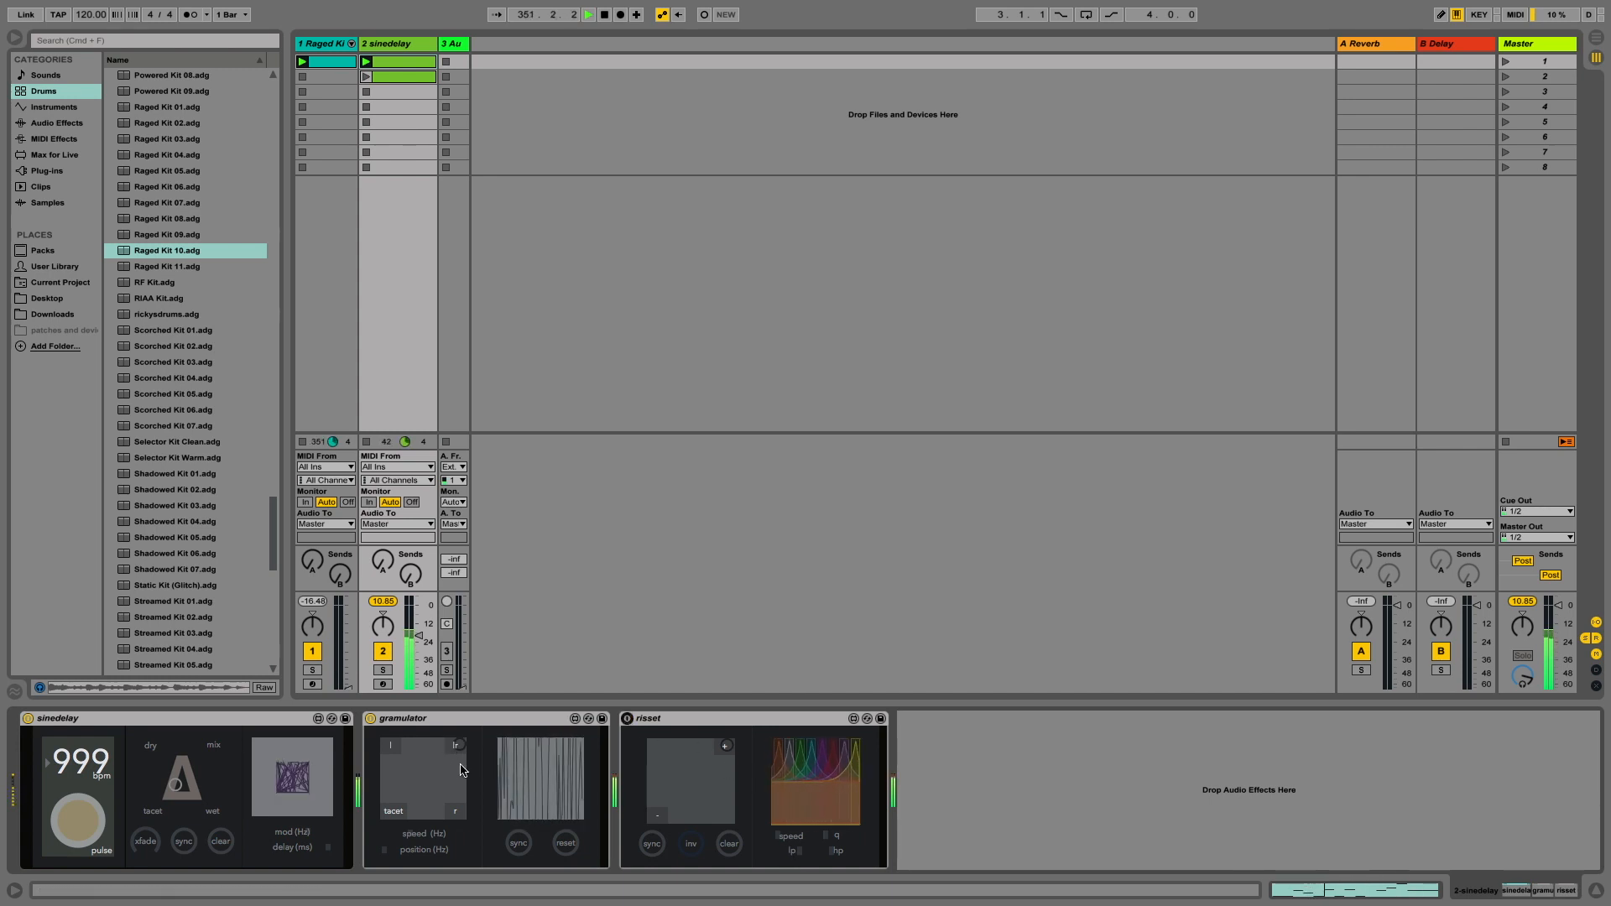
# Move the gramulator pad point from lr to near the centre and fine-tune the sinedelay point around its centre
pyautogui.moveTo(433, 767); pyautogui.dragTo(433, 765)
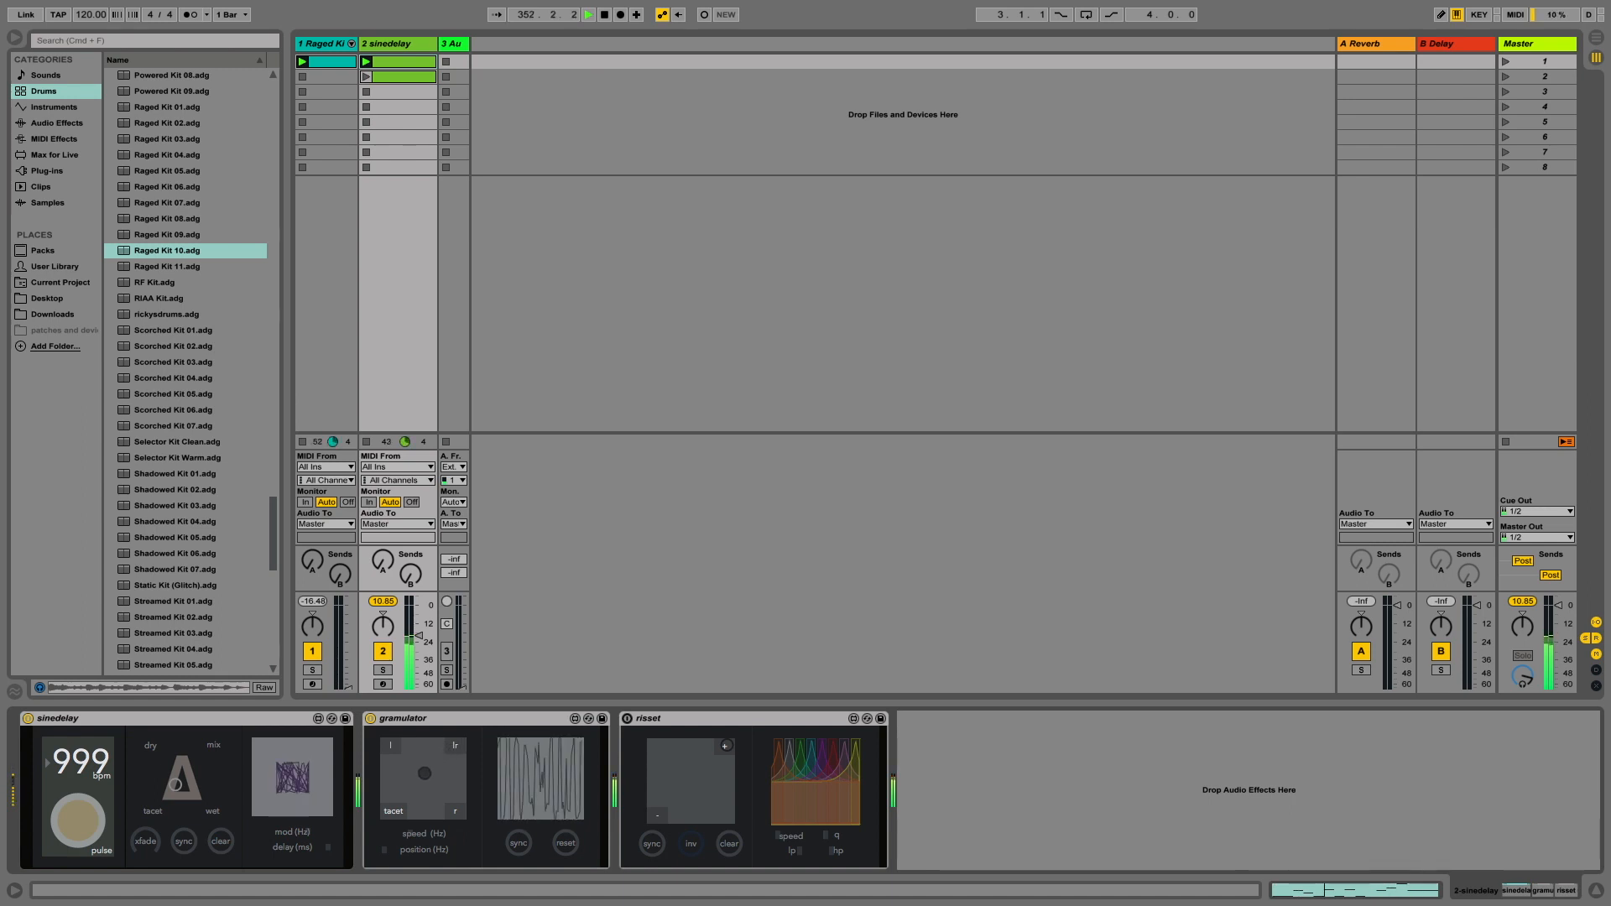
pyautogui.moveTo(419, 776); pyautogui.dragTo(419, 776)
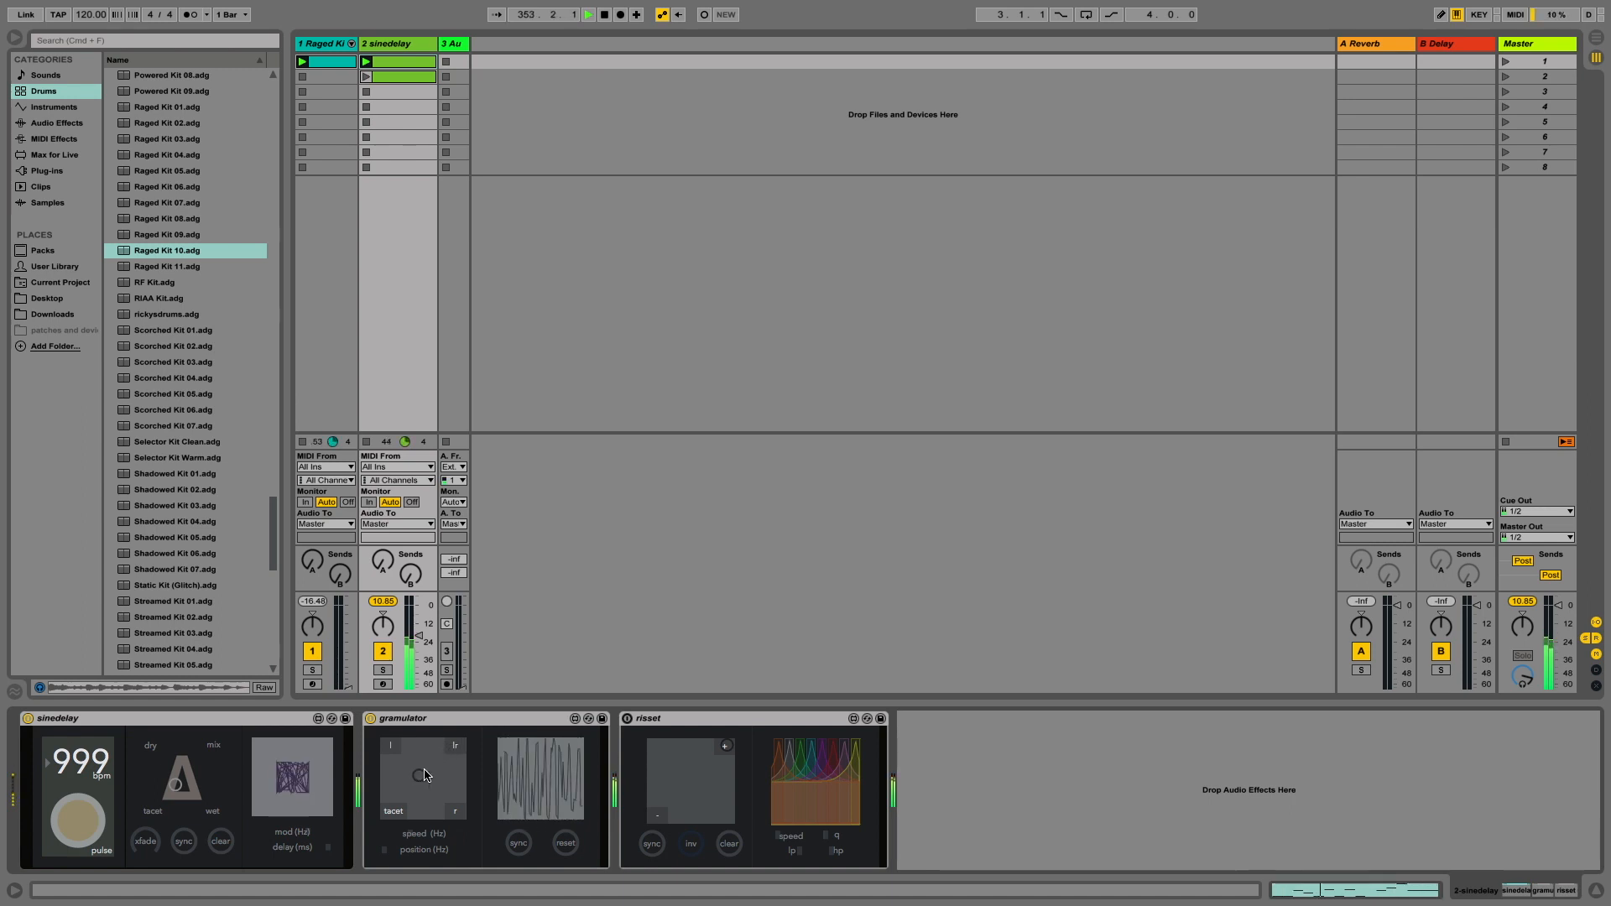
pyautogui.moveTo(176, 784)
pyautogui.mouseDown()
pyautogui.moveTo(189, 771)
pyautogui.moveTo(180, 783)
pyautogui.mouseUp()
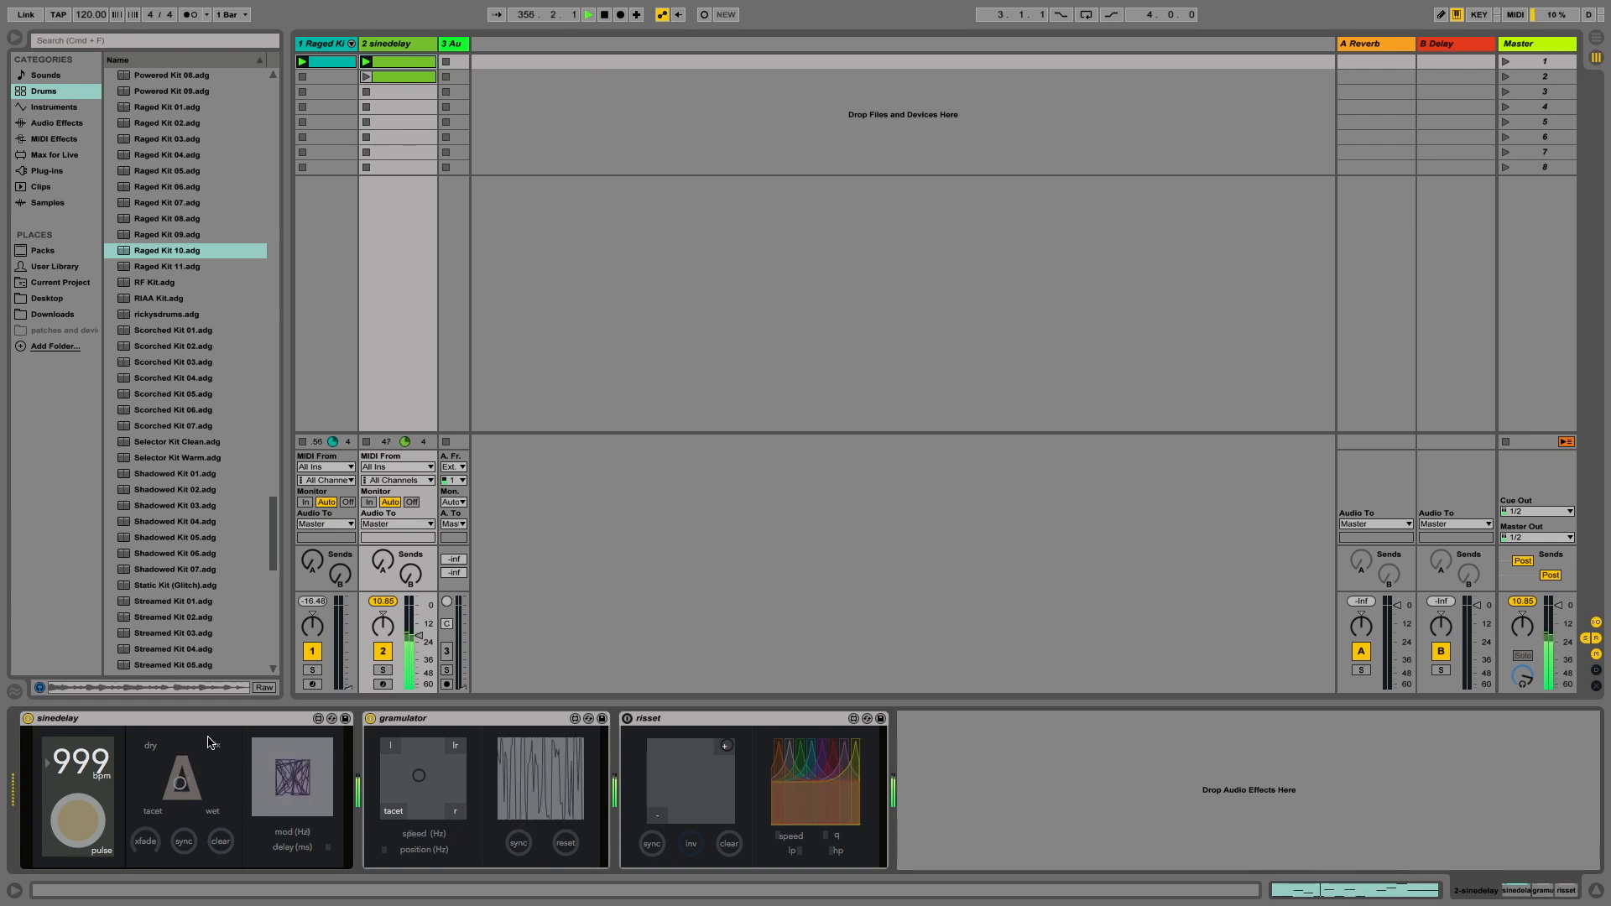
# Raise the Raged Kit track volume and nudge the gramulator point towards lr and the sinedelay point towards mix
pyautogui.moveTo(348, 626); pyautogui.dragTo(348, 613)
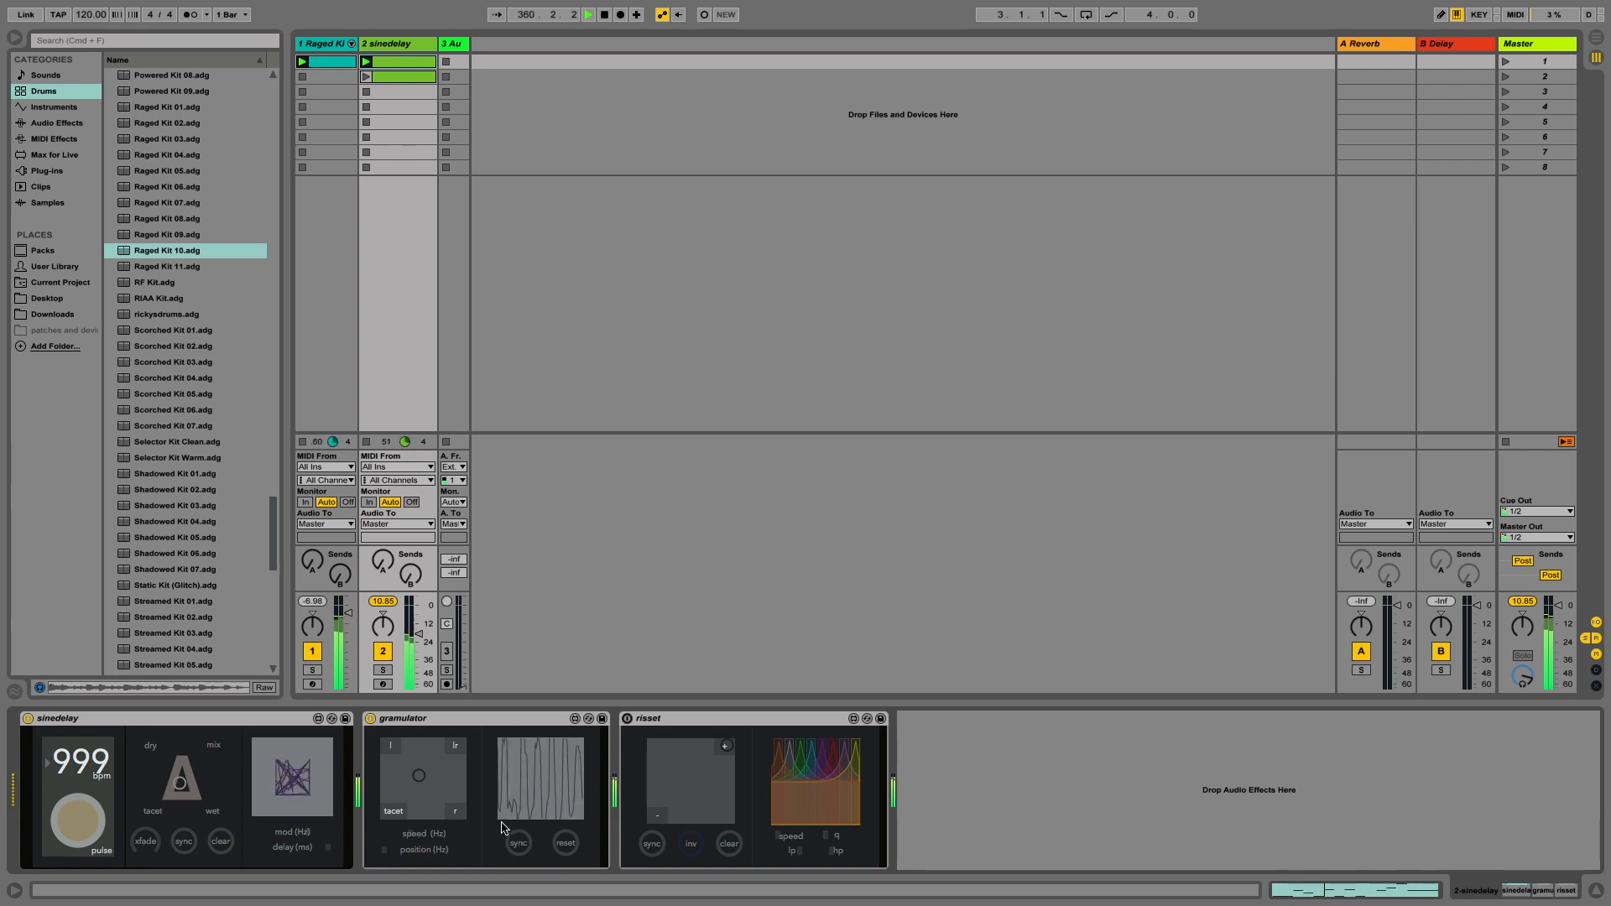
pyautogui.moveTo(420, 781); pyautogui.dragTo(429, 768)
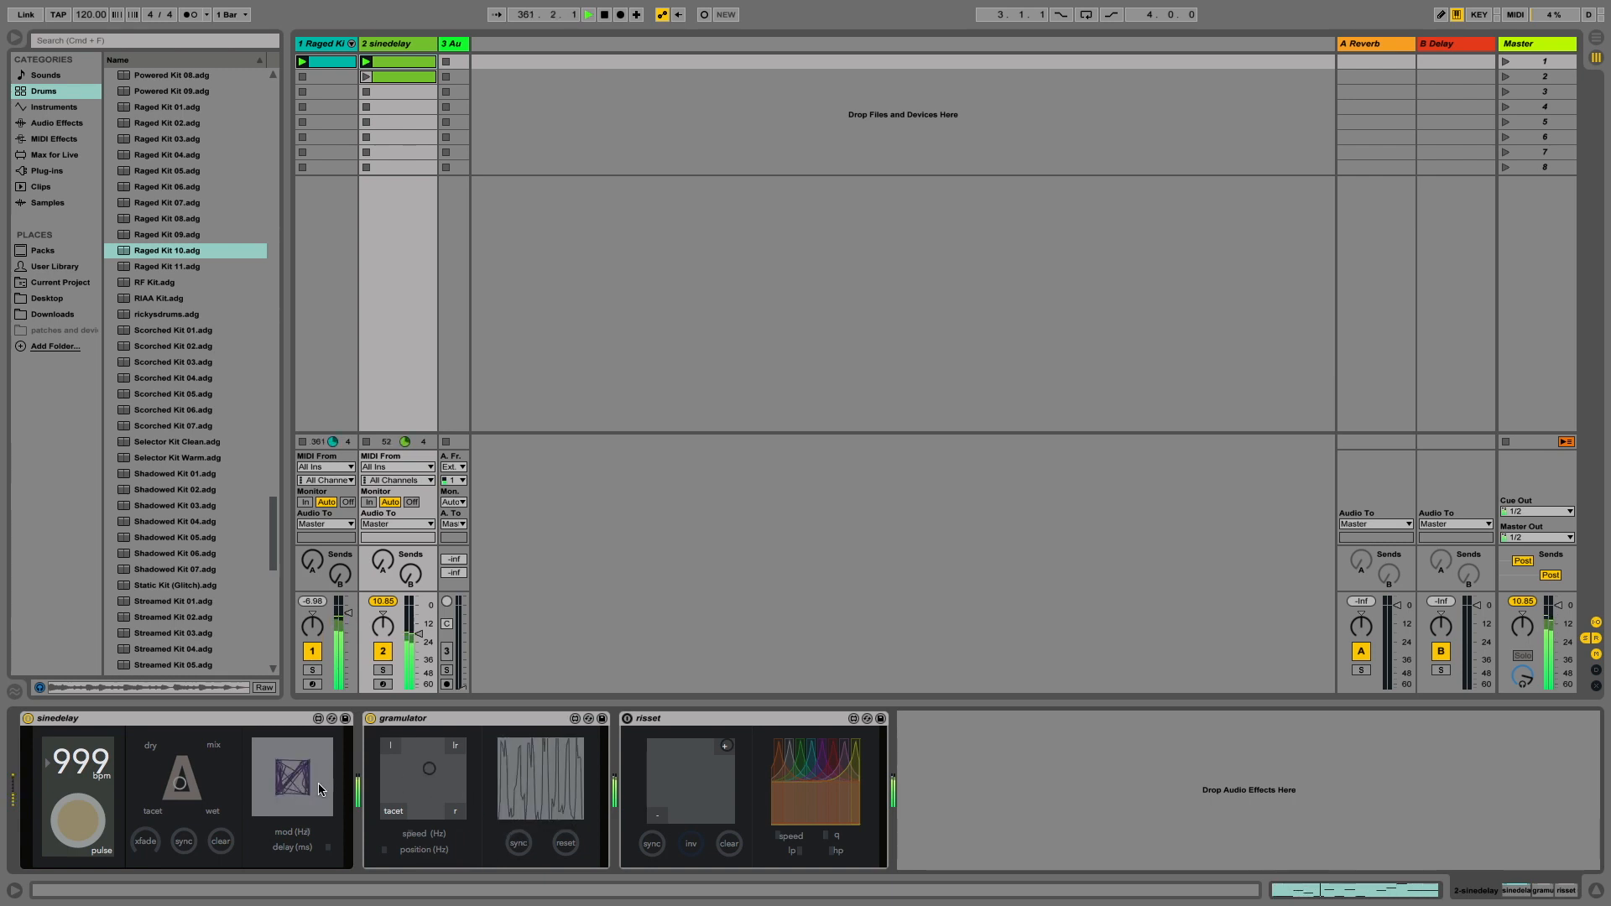
pyautogui.moveTo(184, 777); pyautogui.dragTo(190, 774)
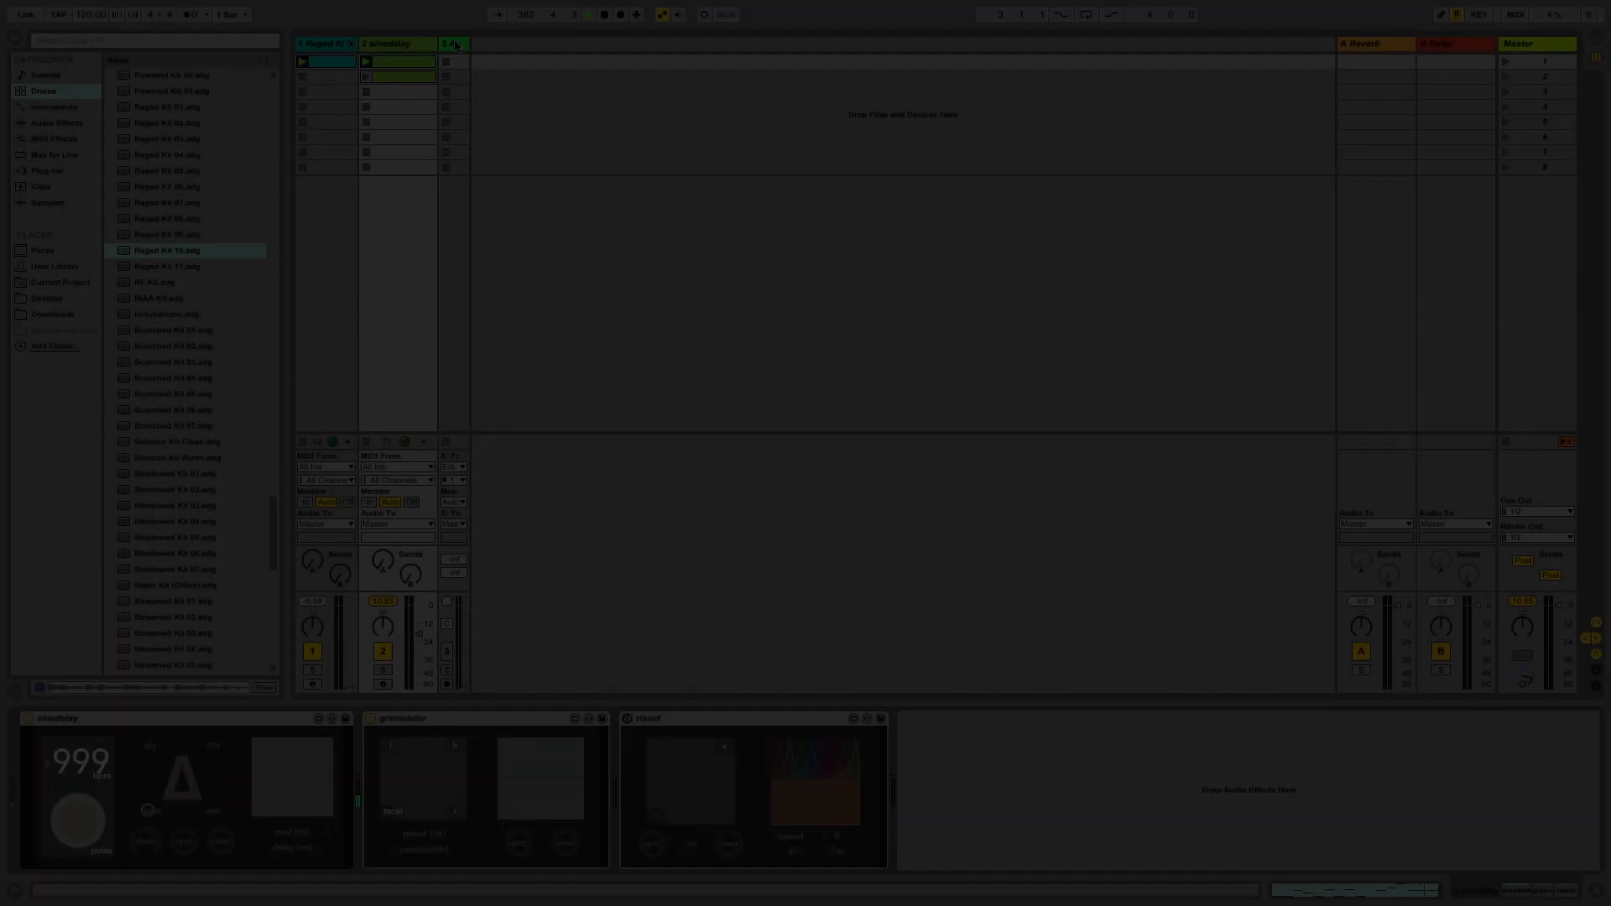
# Activate and arm the third audio track holding the helmholtz device, and fine-tune helmholtz's input sensitivity
pyautogui.click(456, 46)
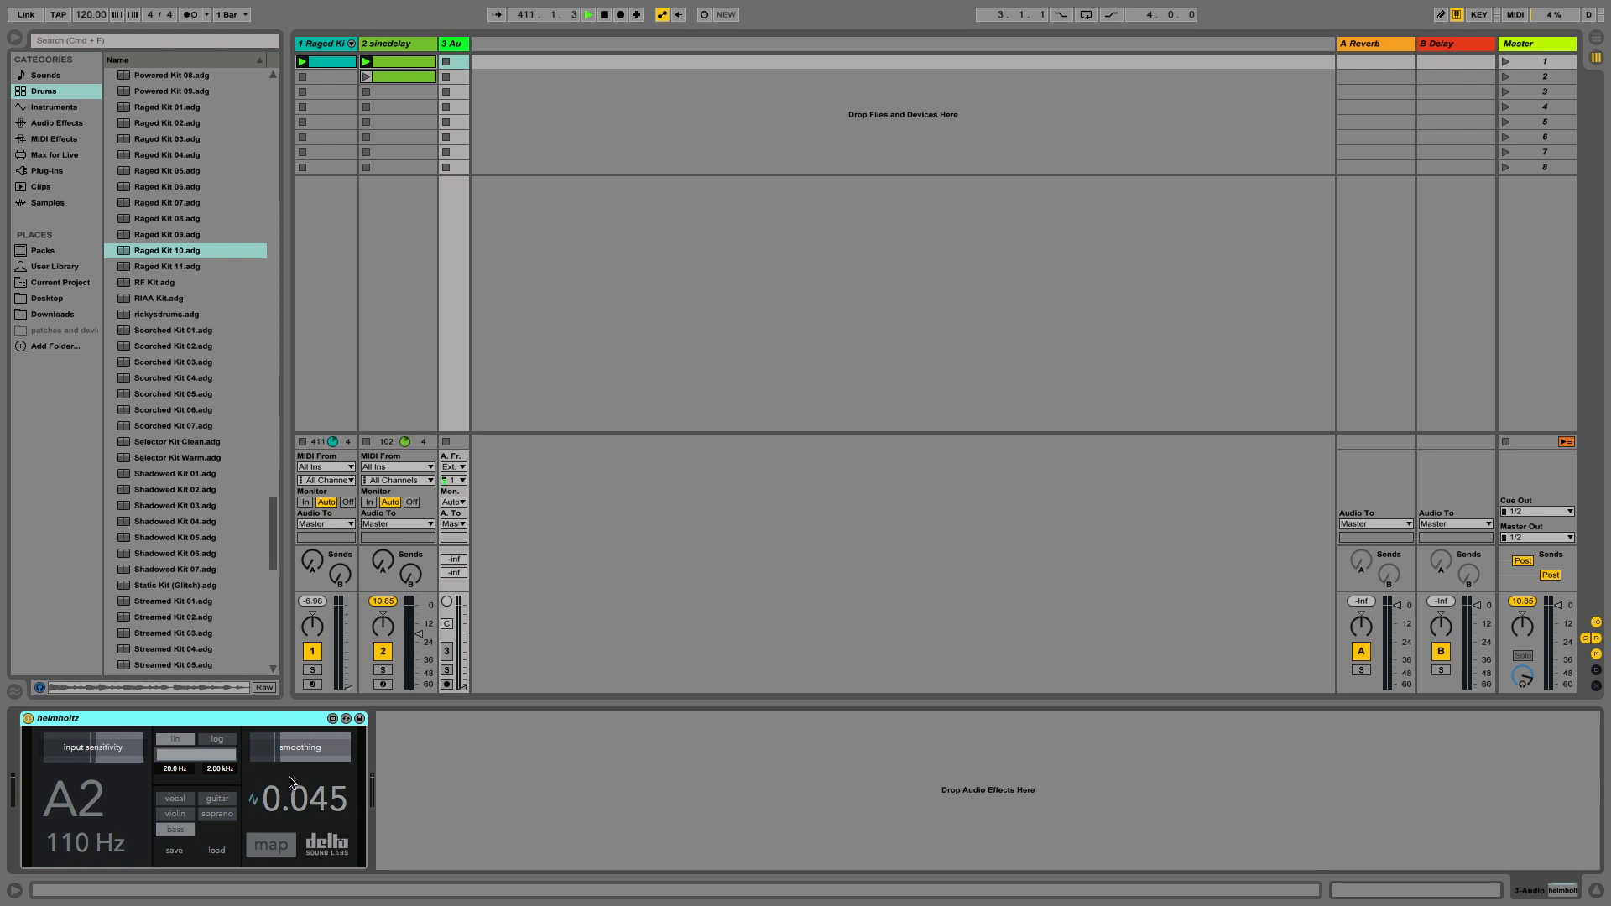
pyautogui.click(447, 651)
pyautogui.click(447, 684)
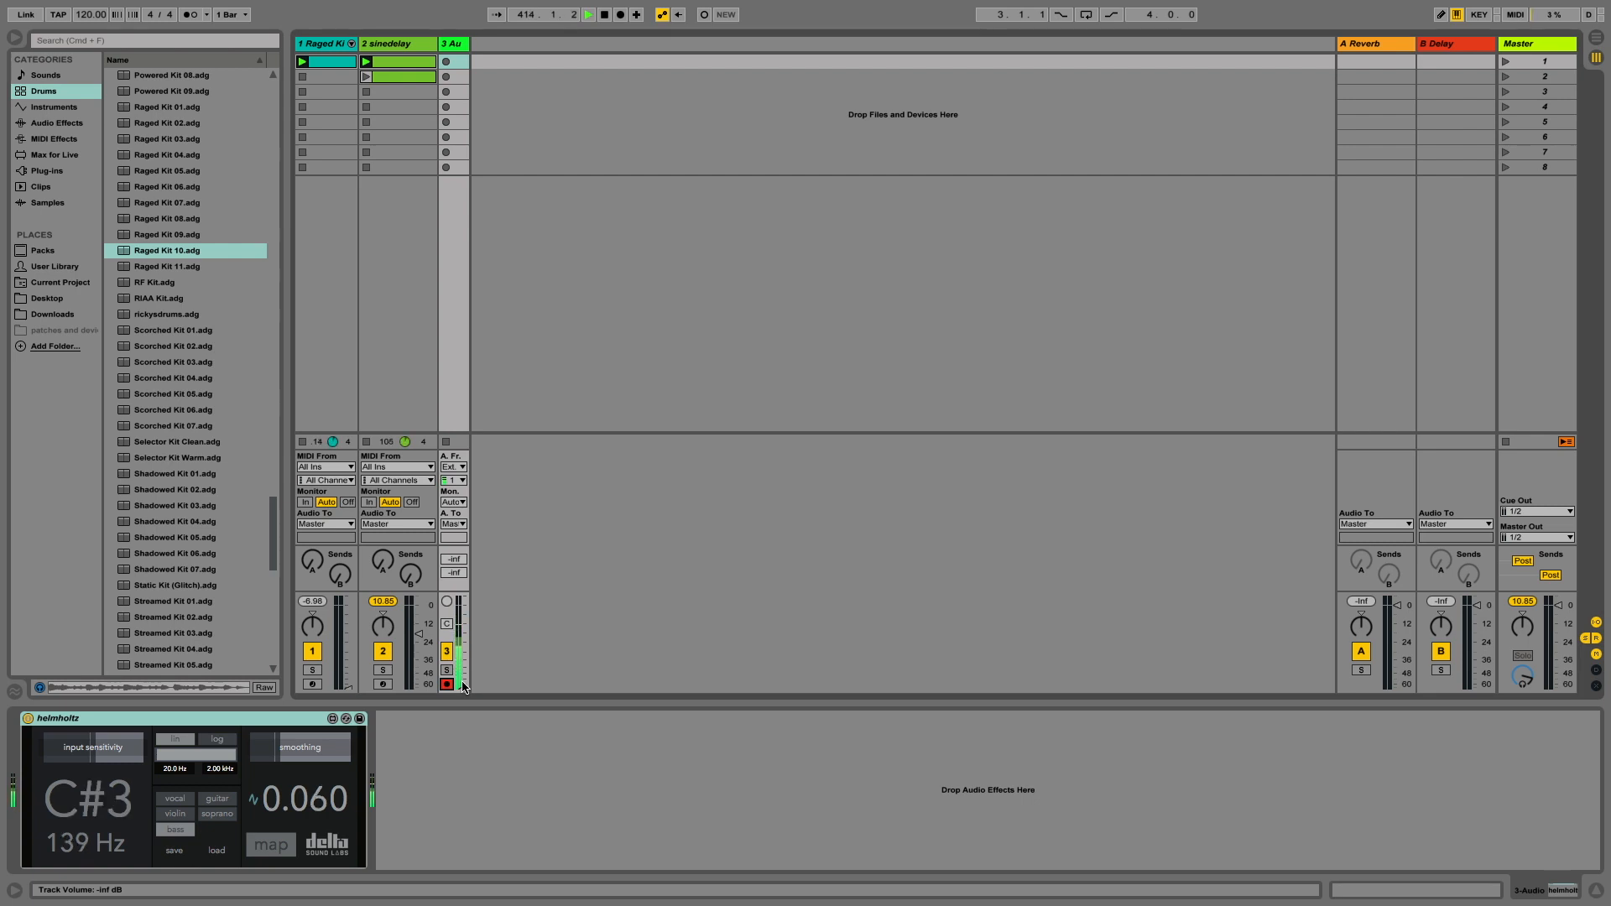
pyautogui.moveTo(62, 759)
pyautogui.mouseDown()
pyautogui.moveTo(132, 753)
pyautogui.moveTo(58, 759)
pyautogui.mouseUp()
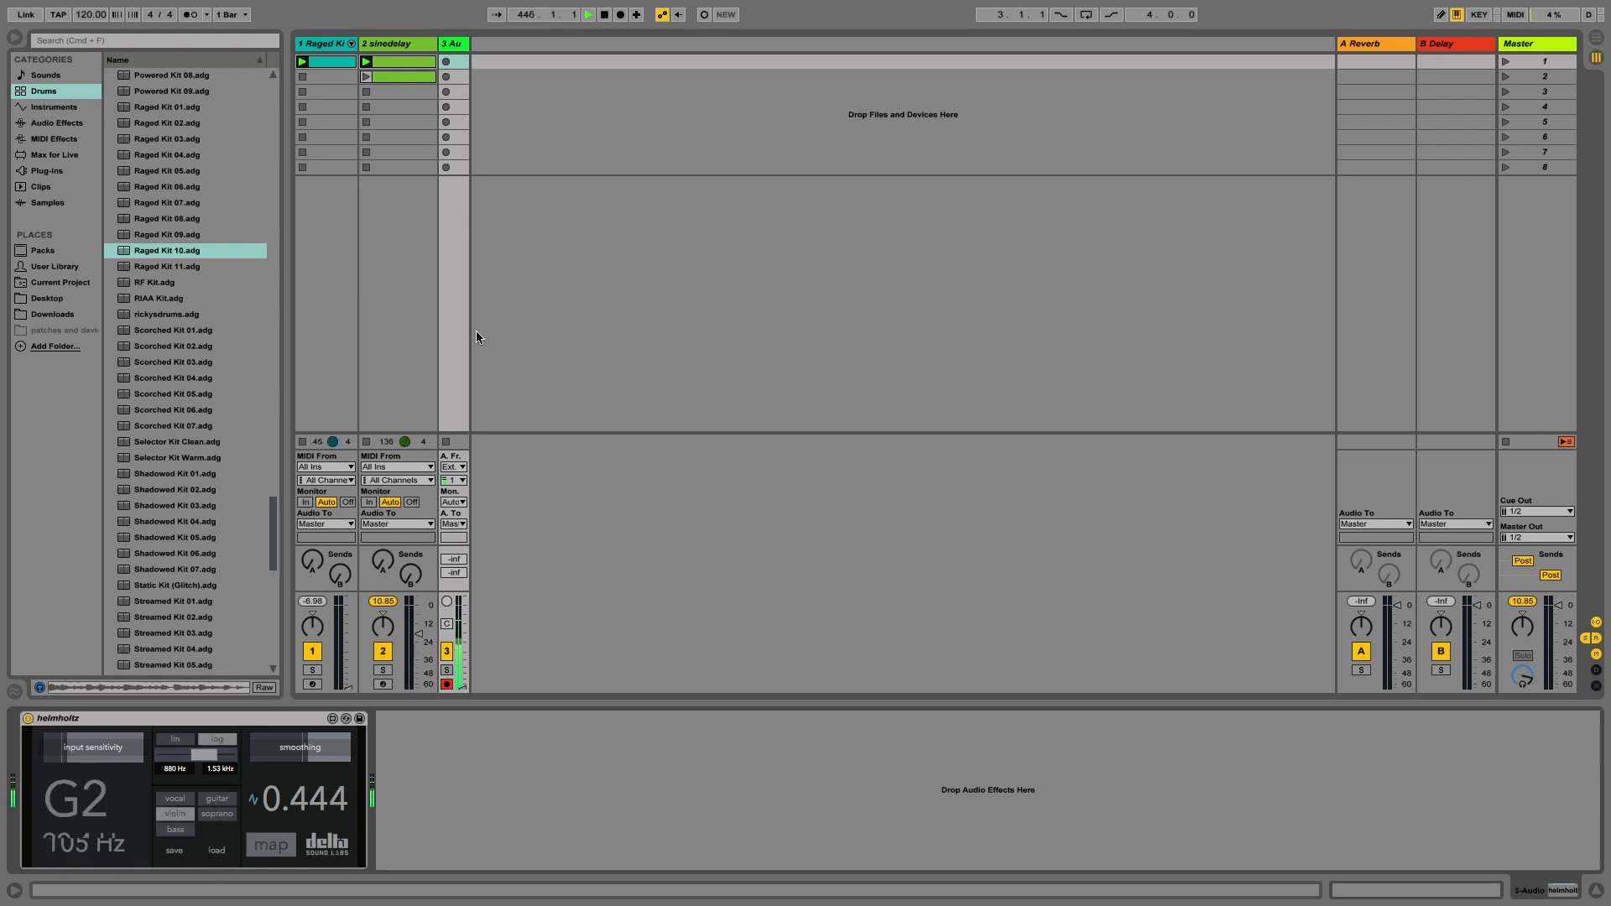
# Add a MIDI track with the Operator instrument and create a clip in its first slot
pyautogui.press('super+shift+t')
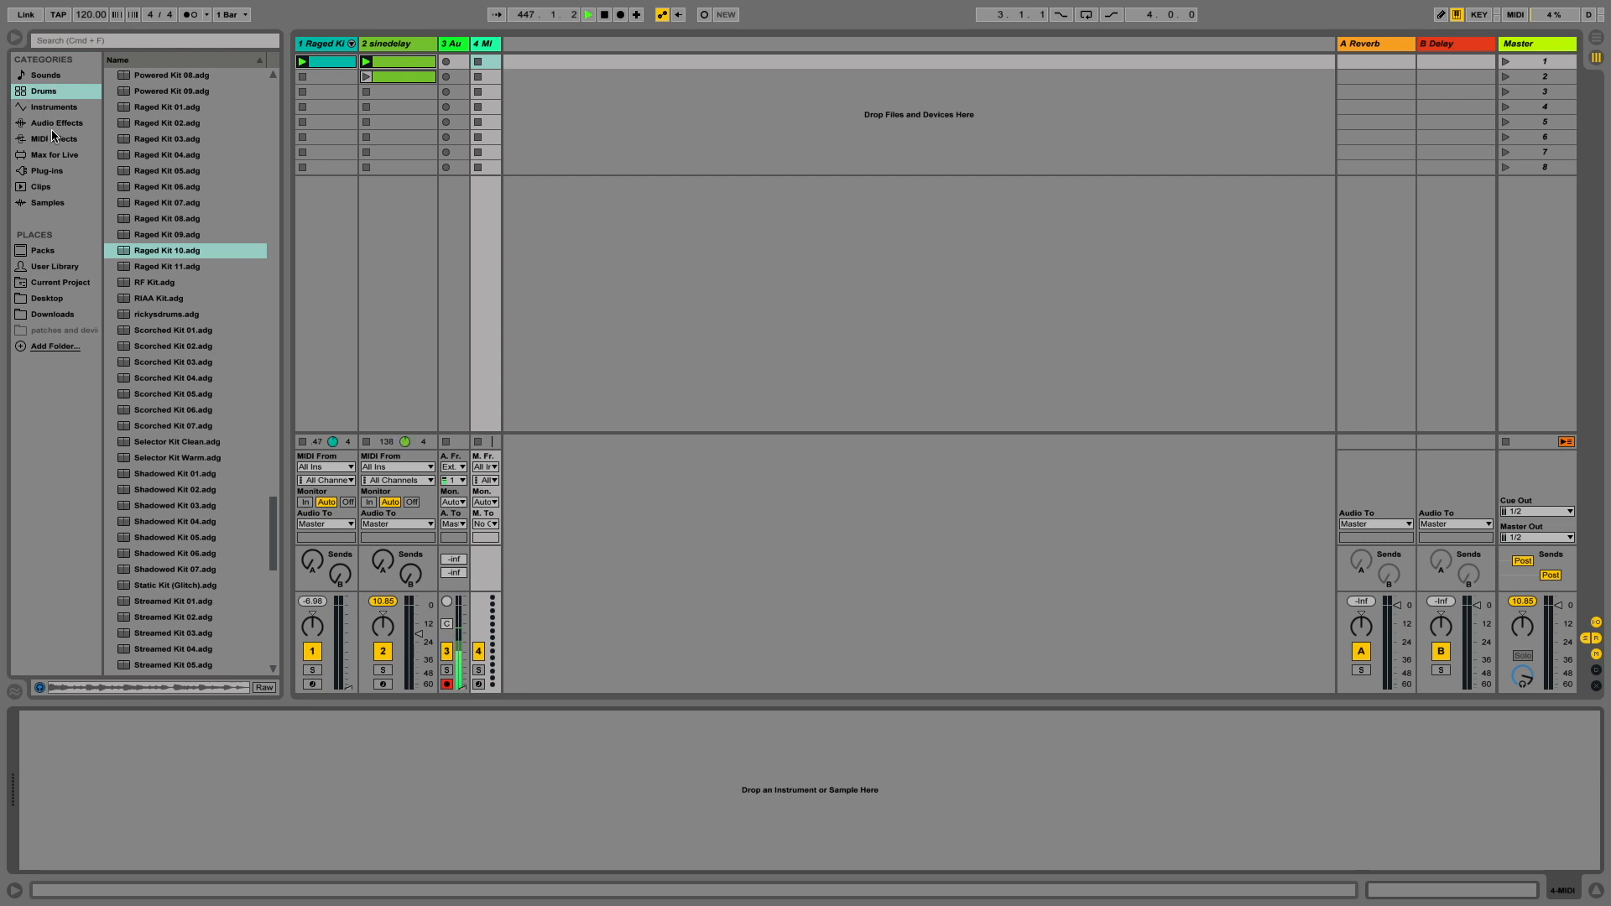
pyautogui.click(54, 107)
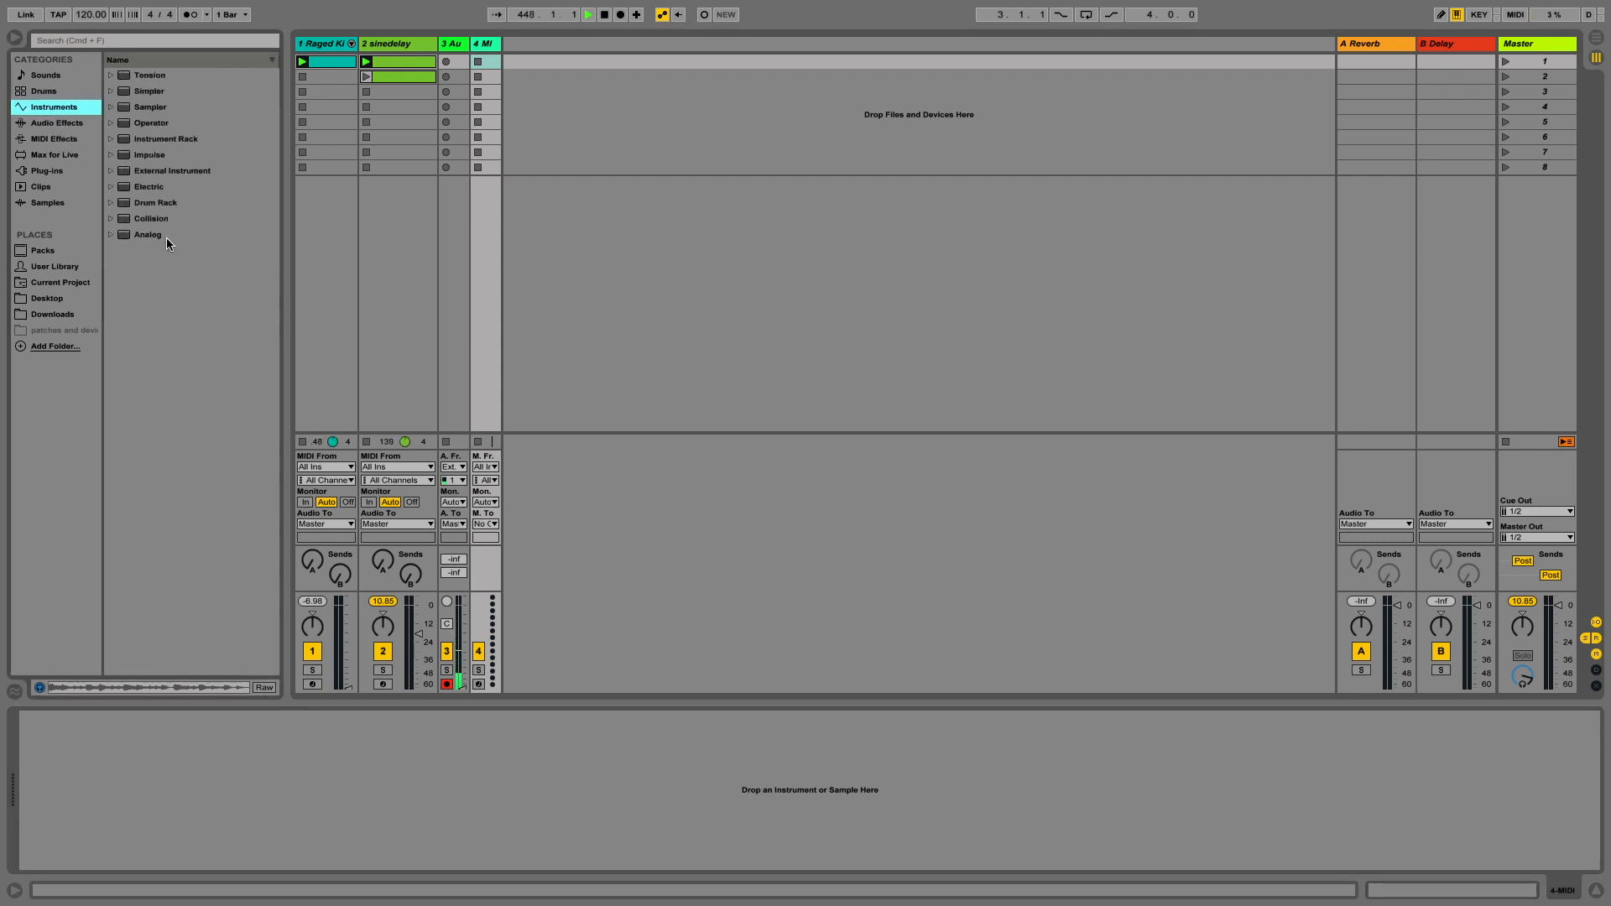
pyautogui.doubleClick(156, 123)
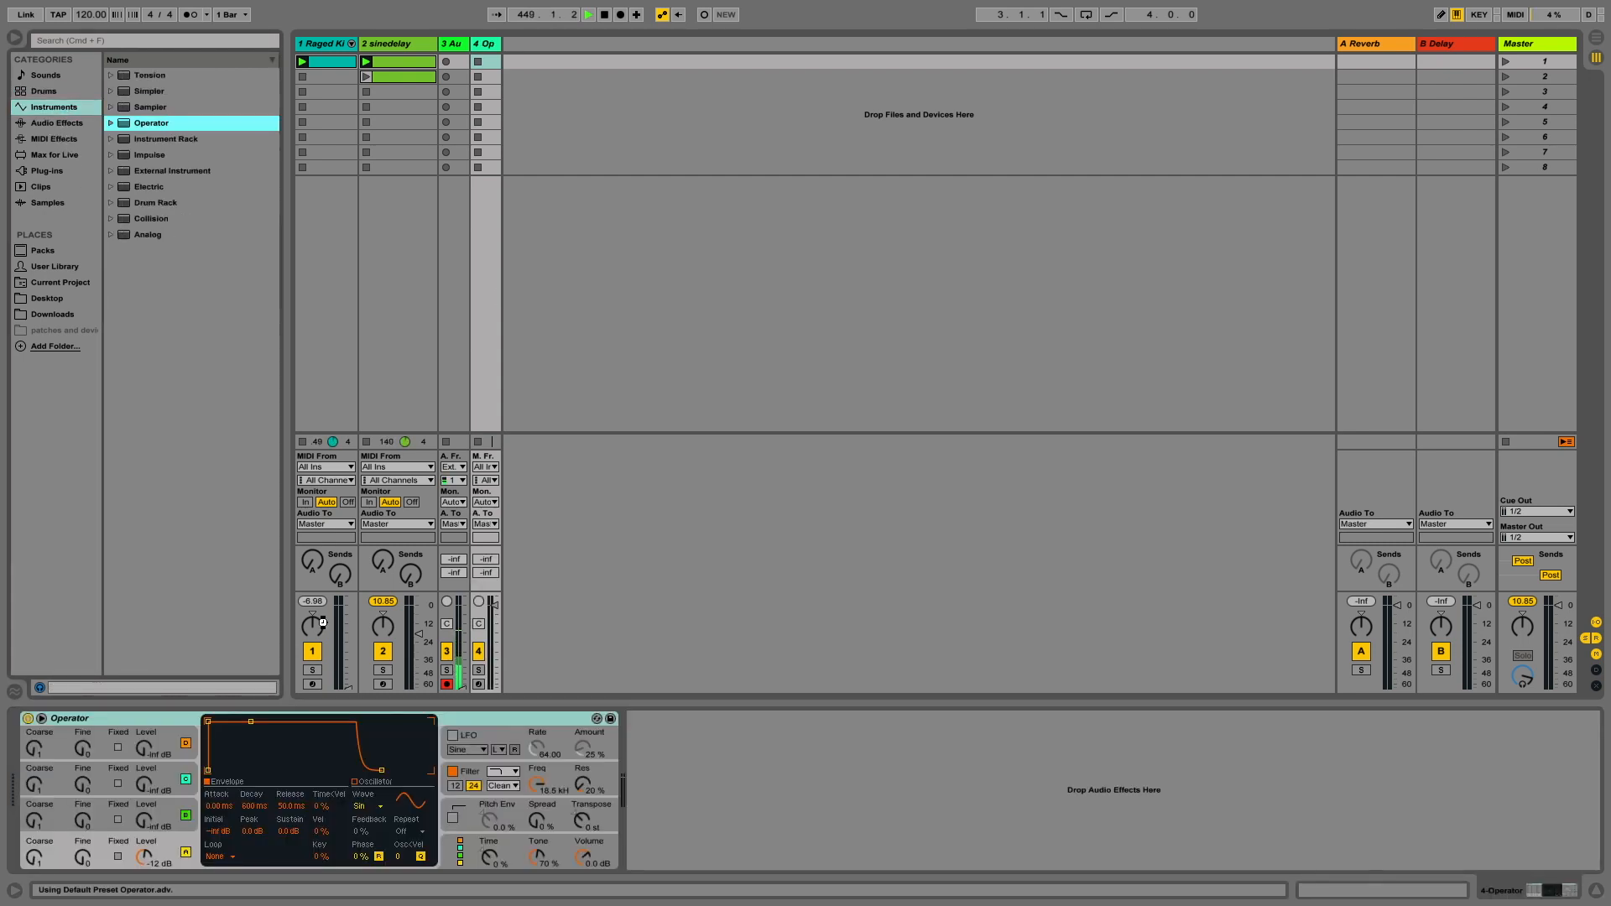
pyautogui.doubleClick(485, 61)
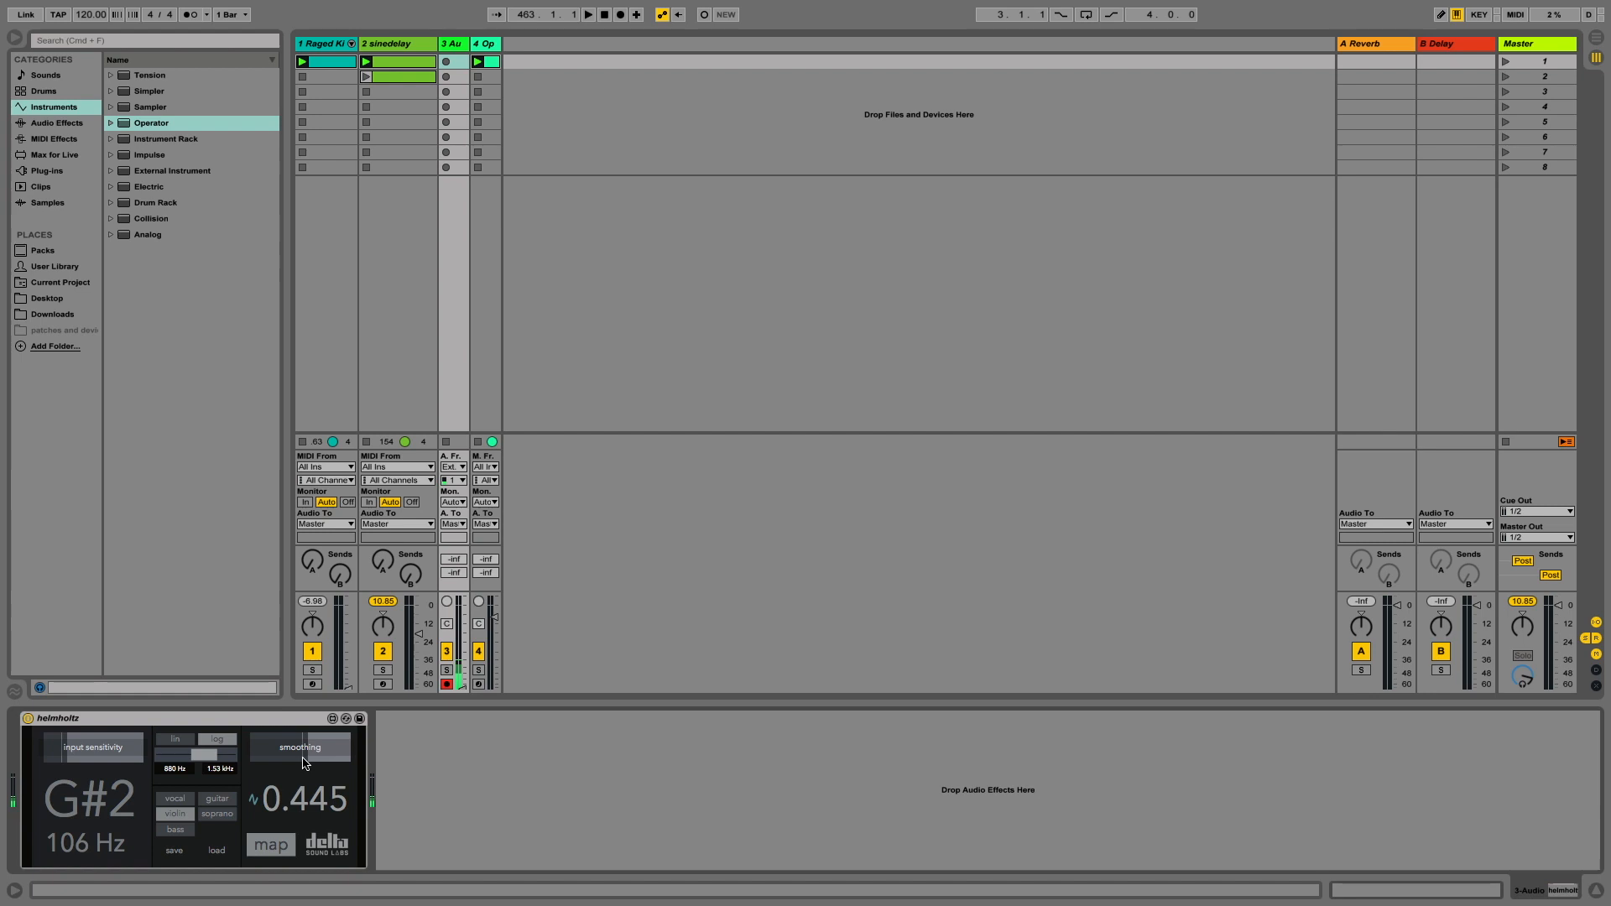
# Compare Operator's fixed oscillator A frequency with helmholtz's detected pitch by switching between the two tracks
pyautogui.click(485, 45)
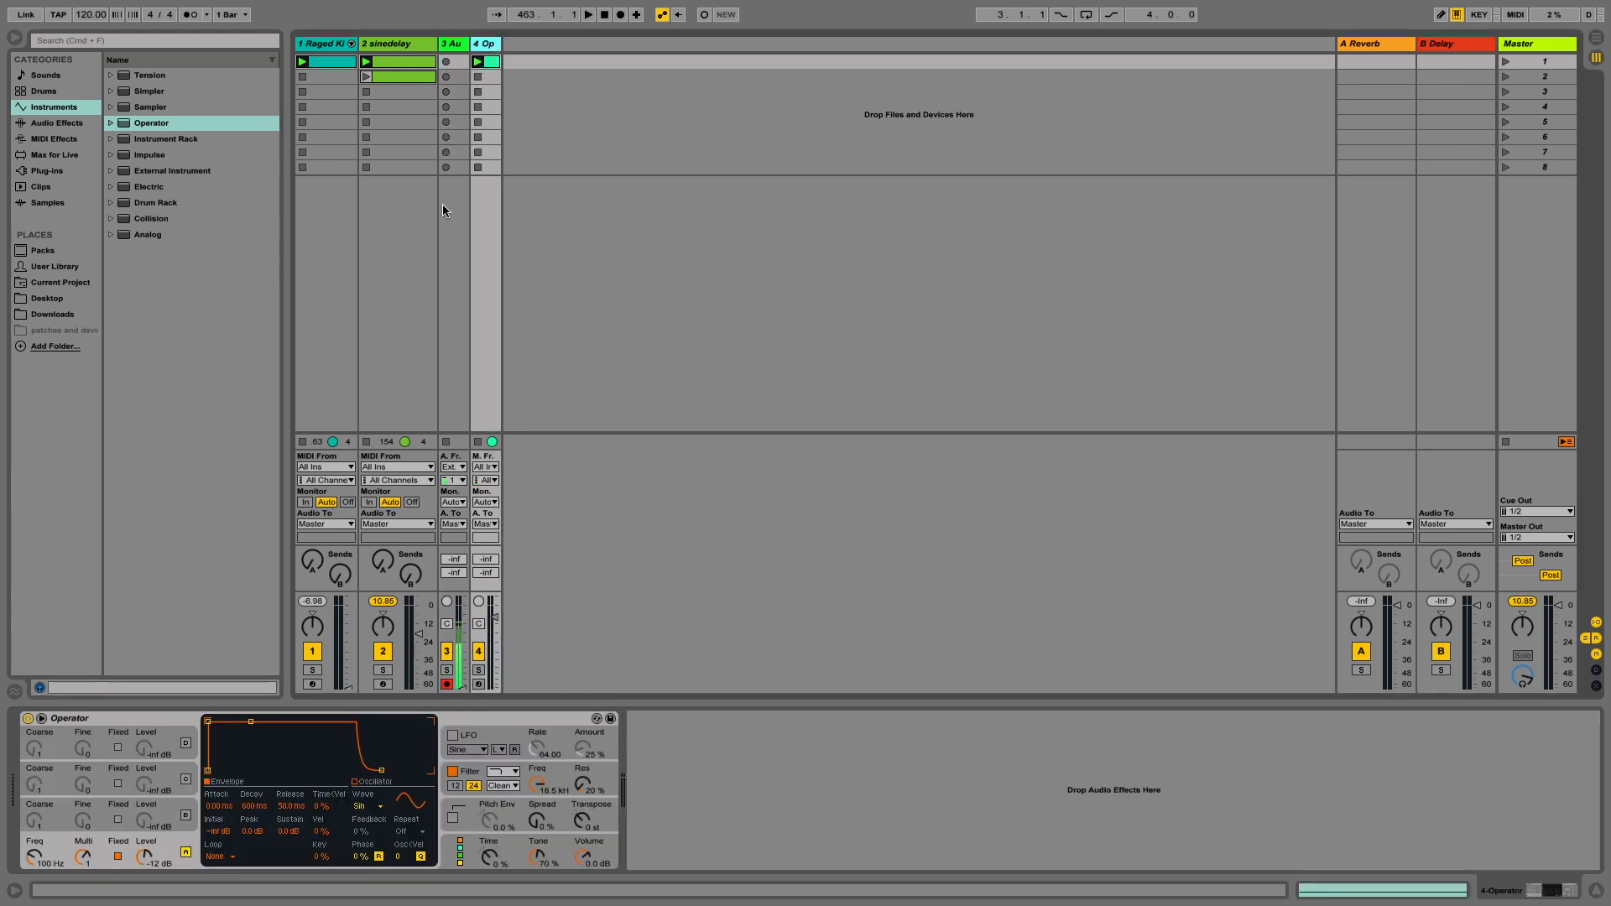
pyautogui.click(57, 863)
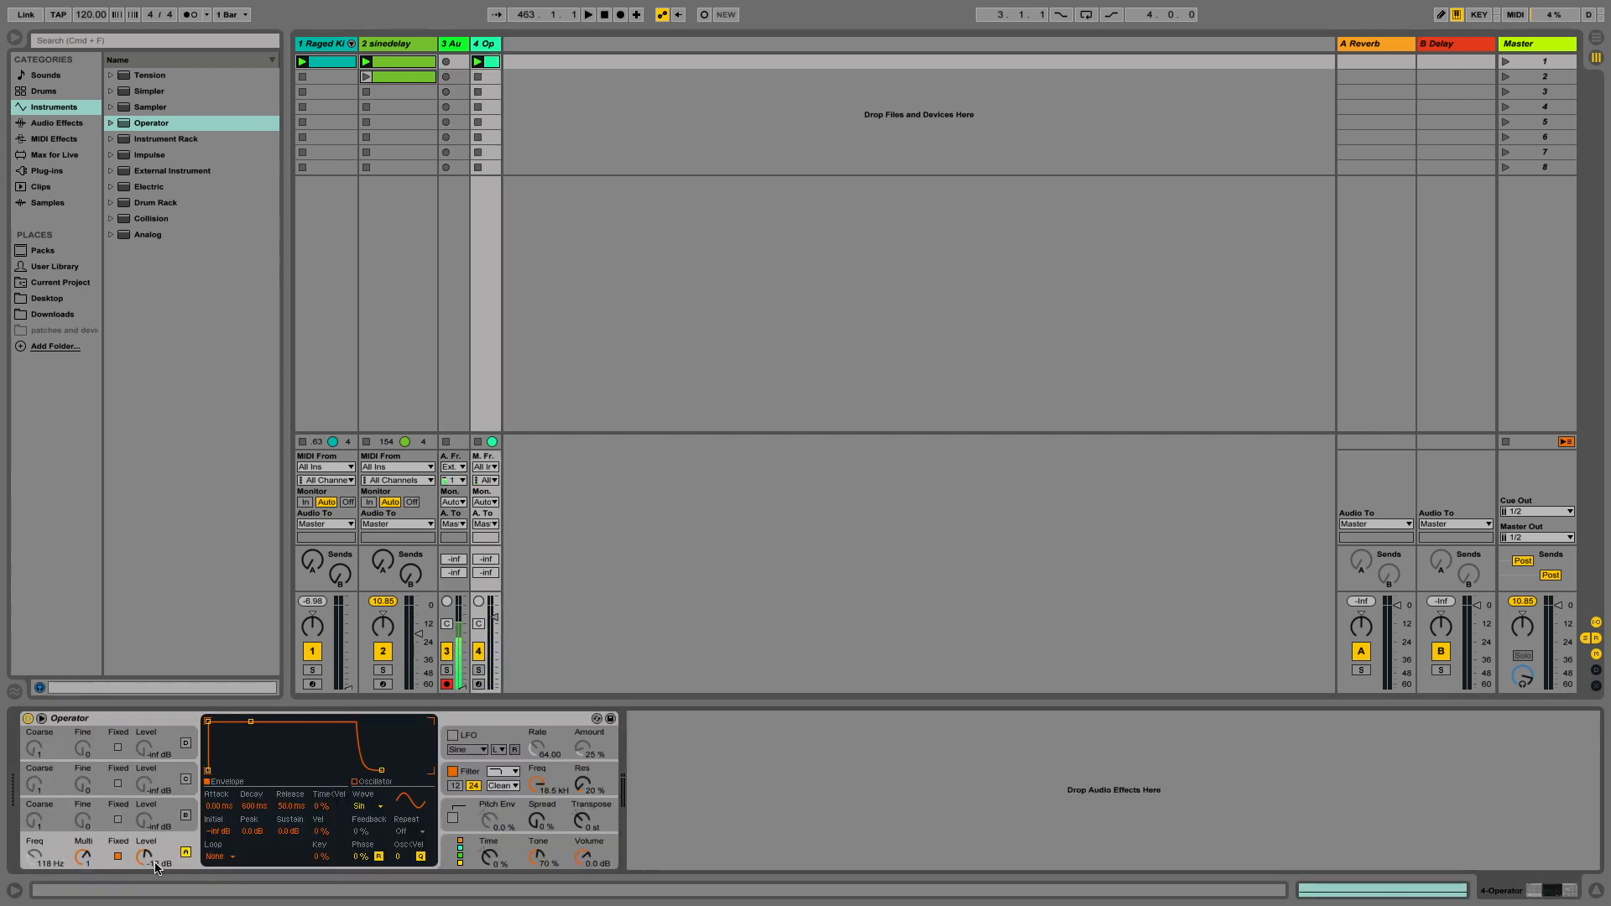
pyautogui.click(460, 48)
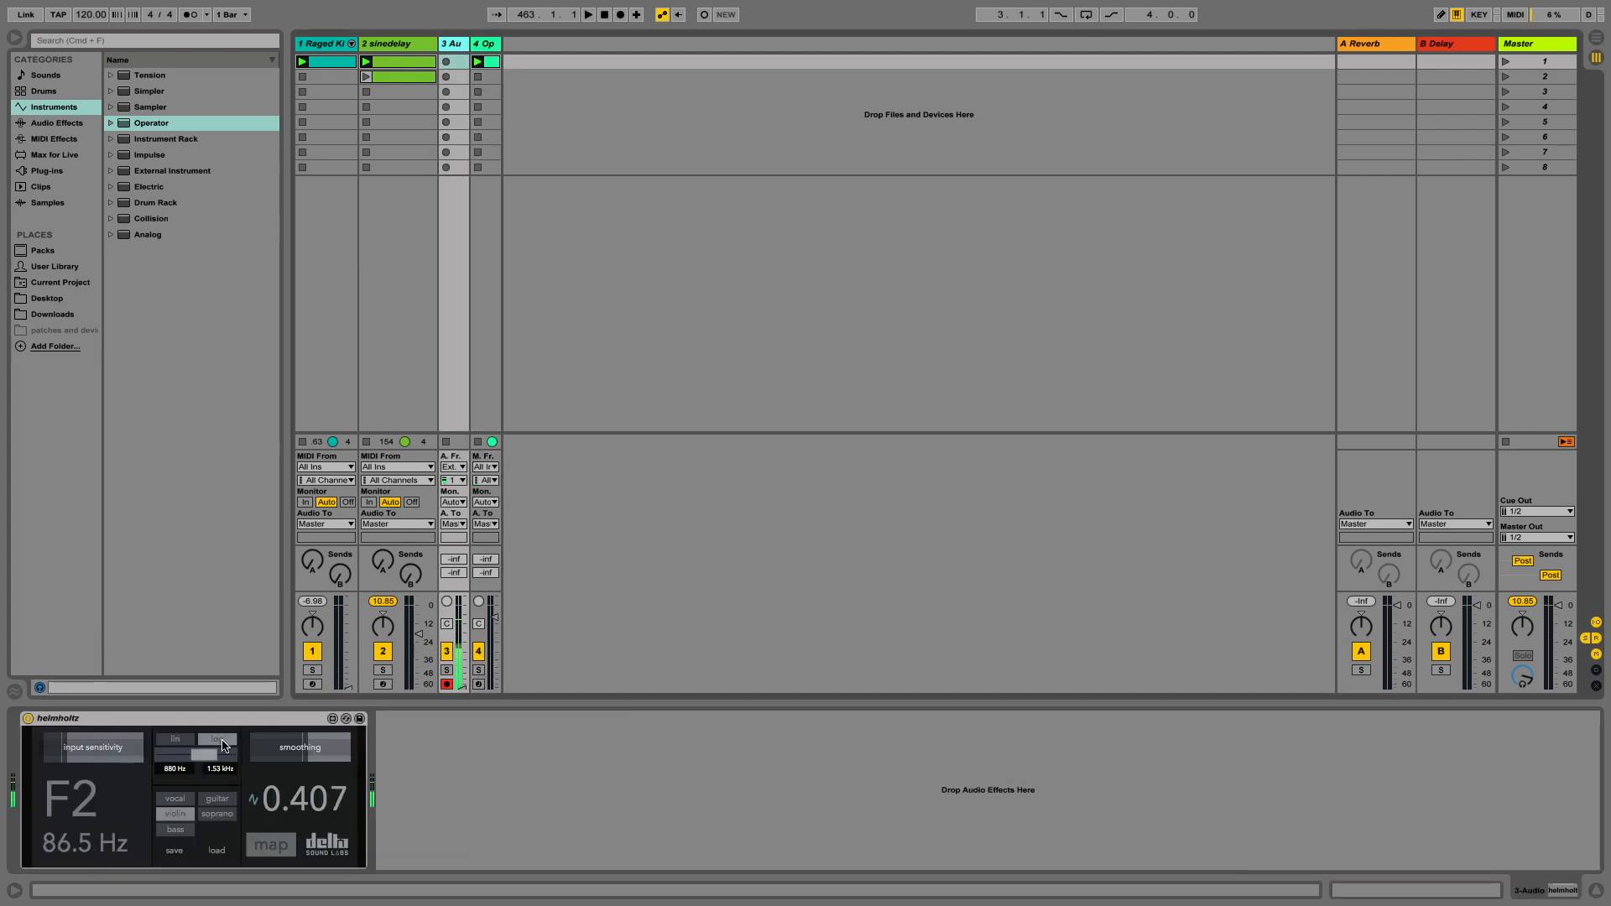
pyautogui.click(482, 47)
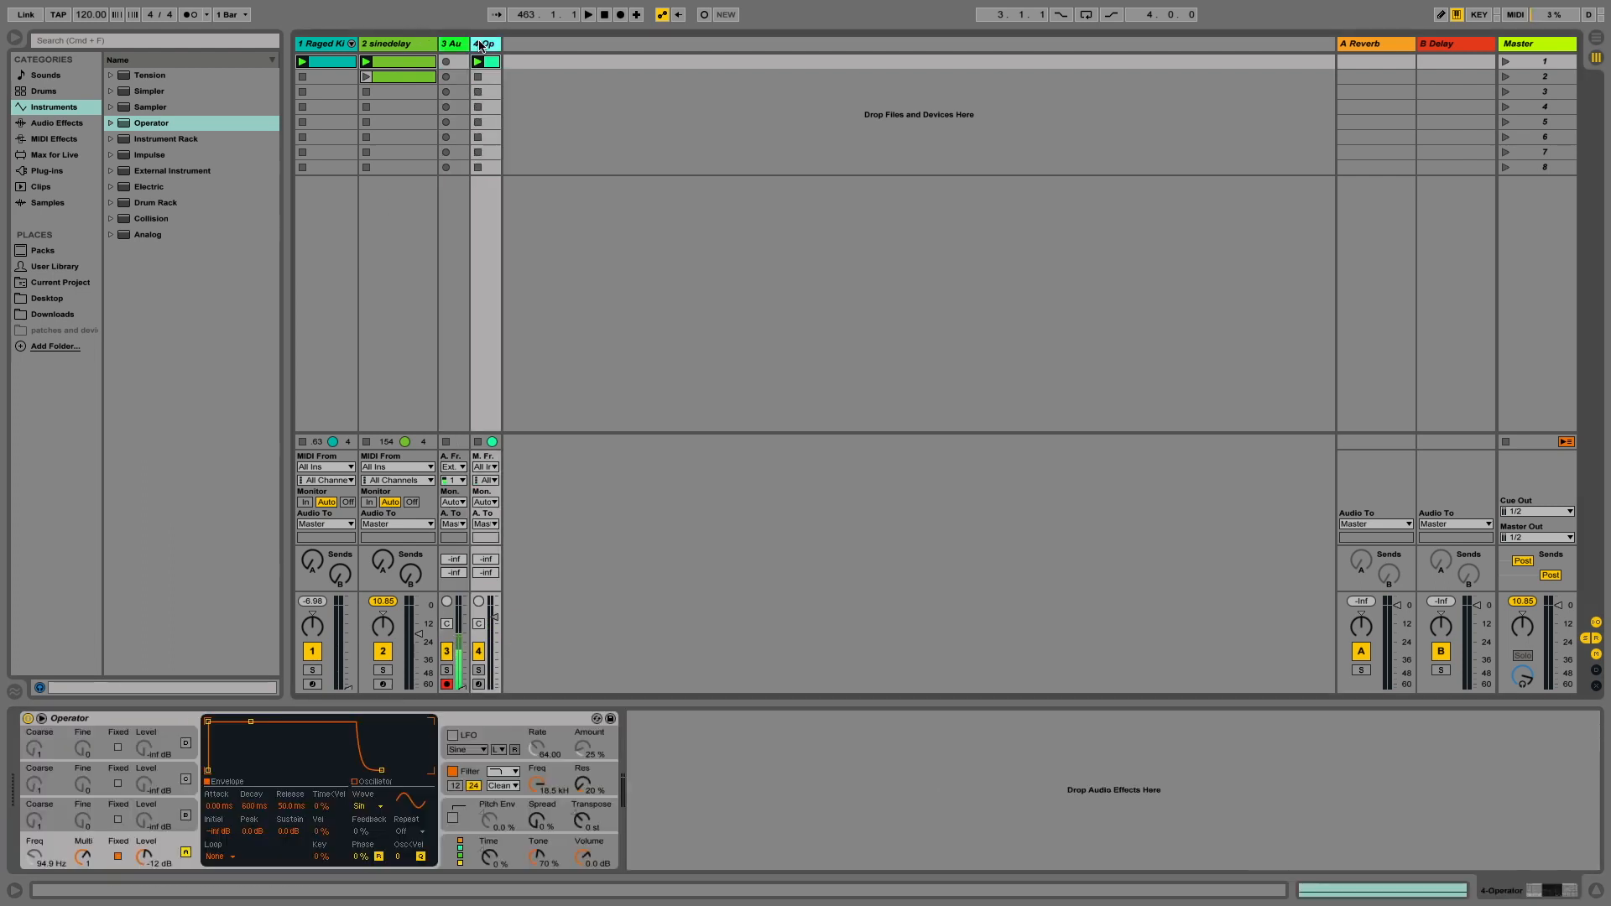